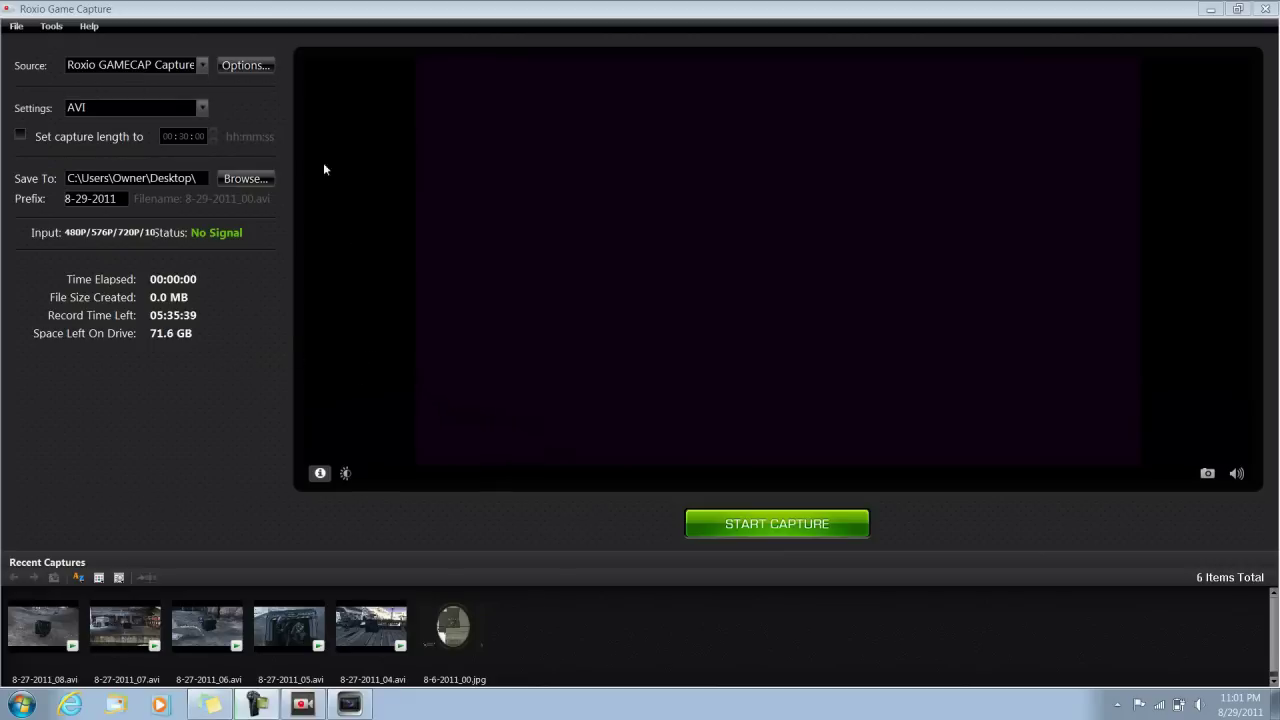
Keep AVI as the Roxio capture format, confirm the Options dialog, and close Roxio Game Capture.
left_click(202, 107)
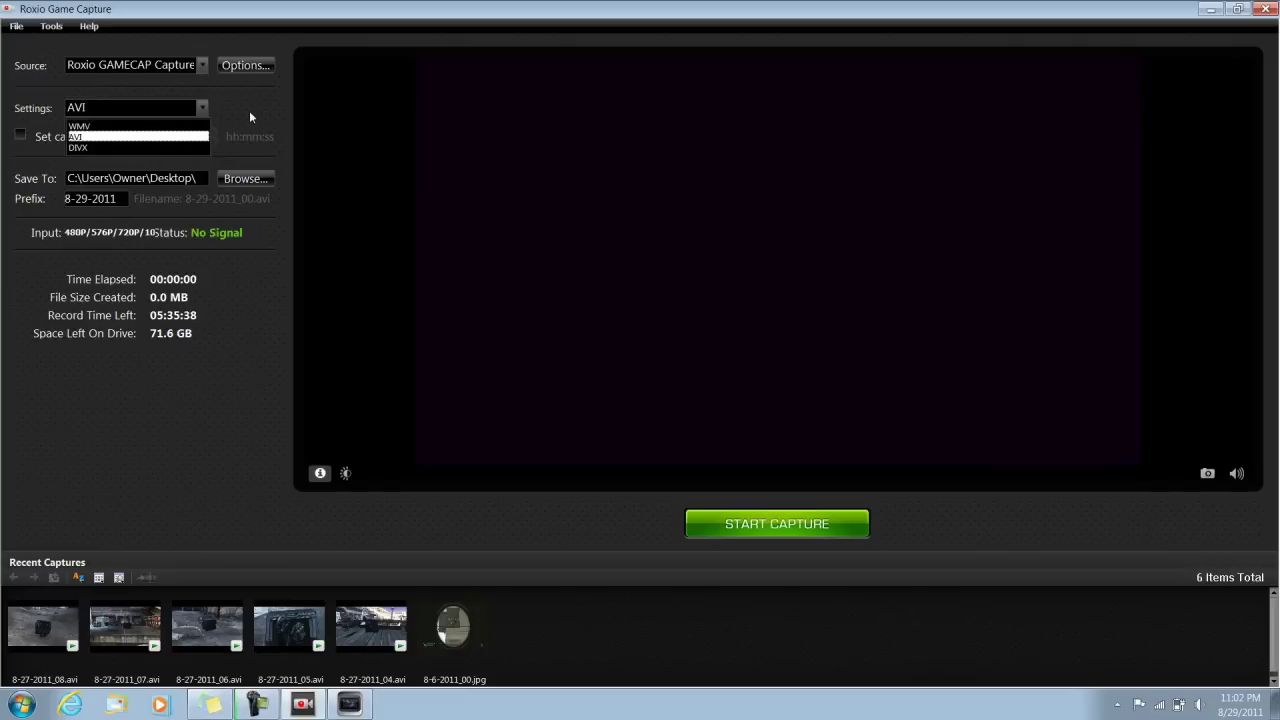
left_click(251, 116)
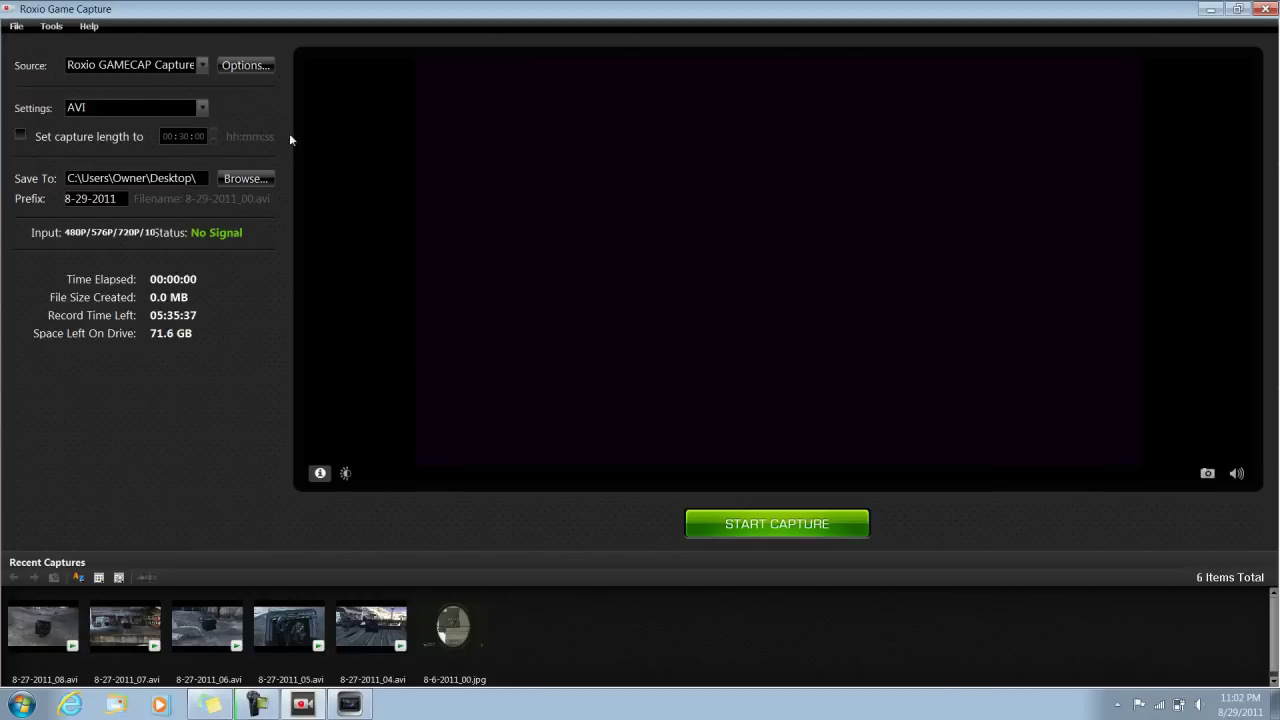
left_click(250, 66)
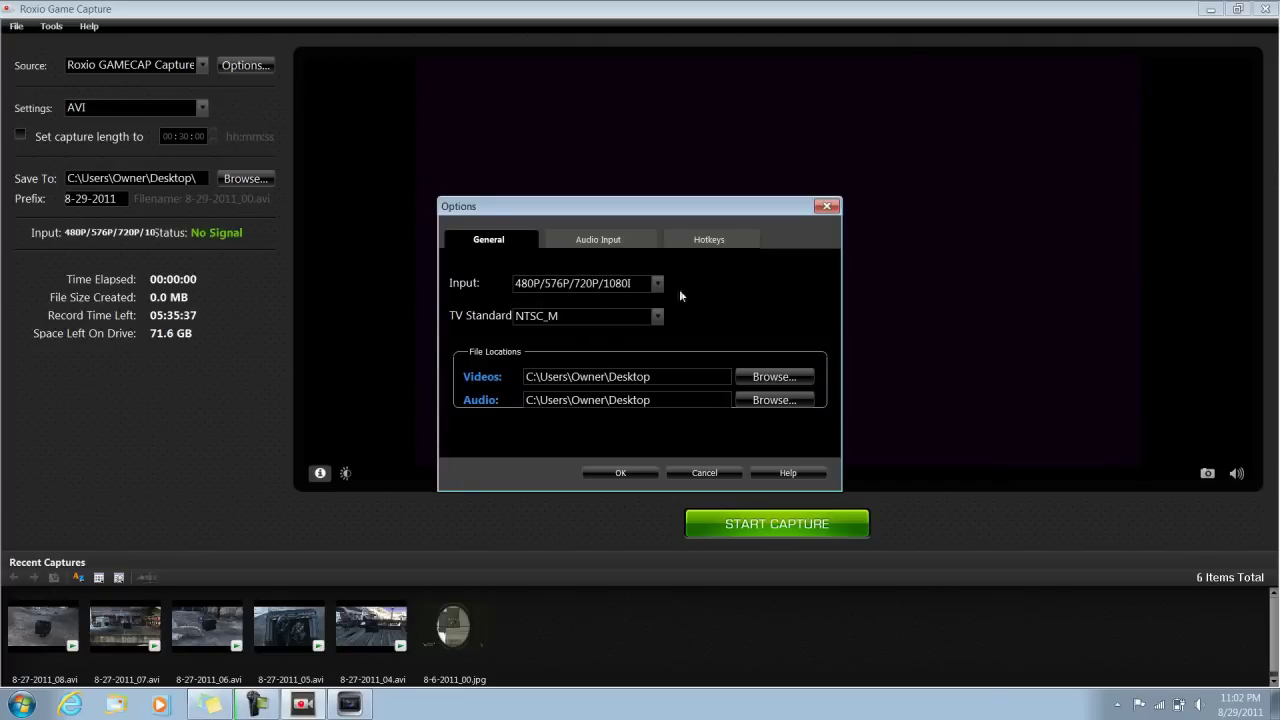
left_click(638, 472)
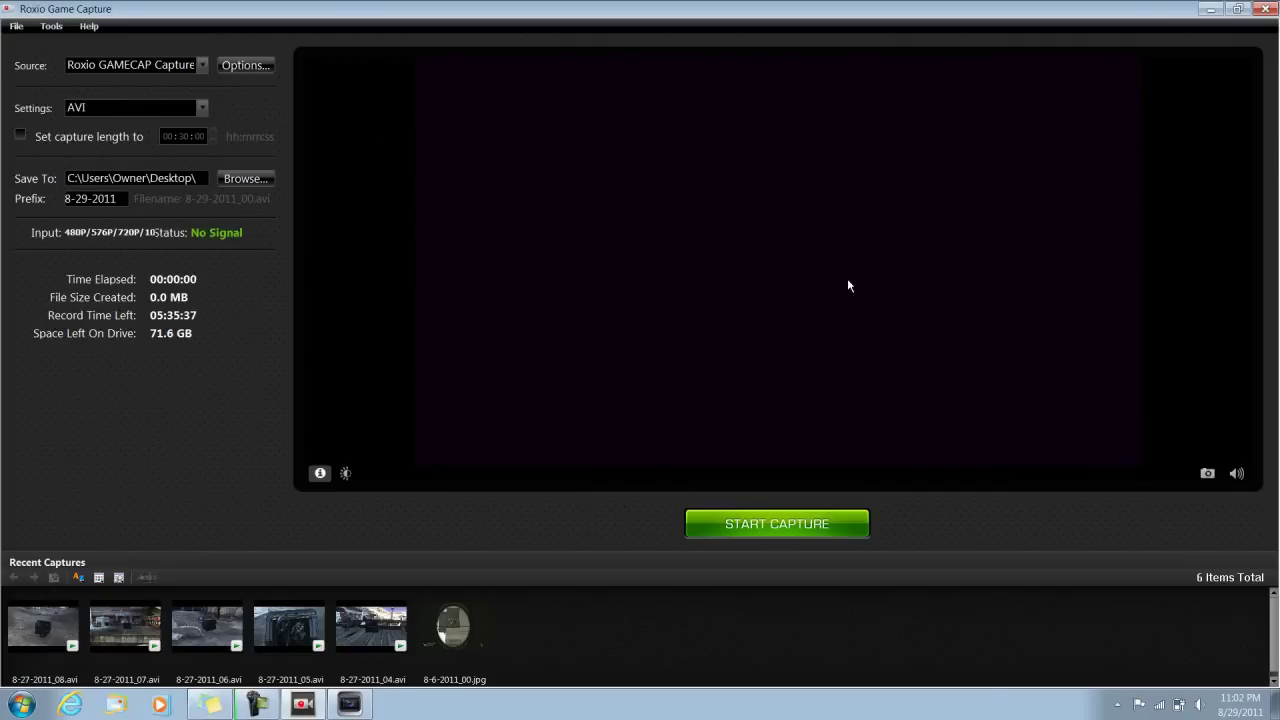
left_click(1267, 10)
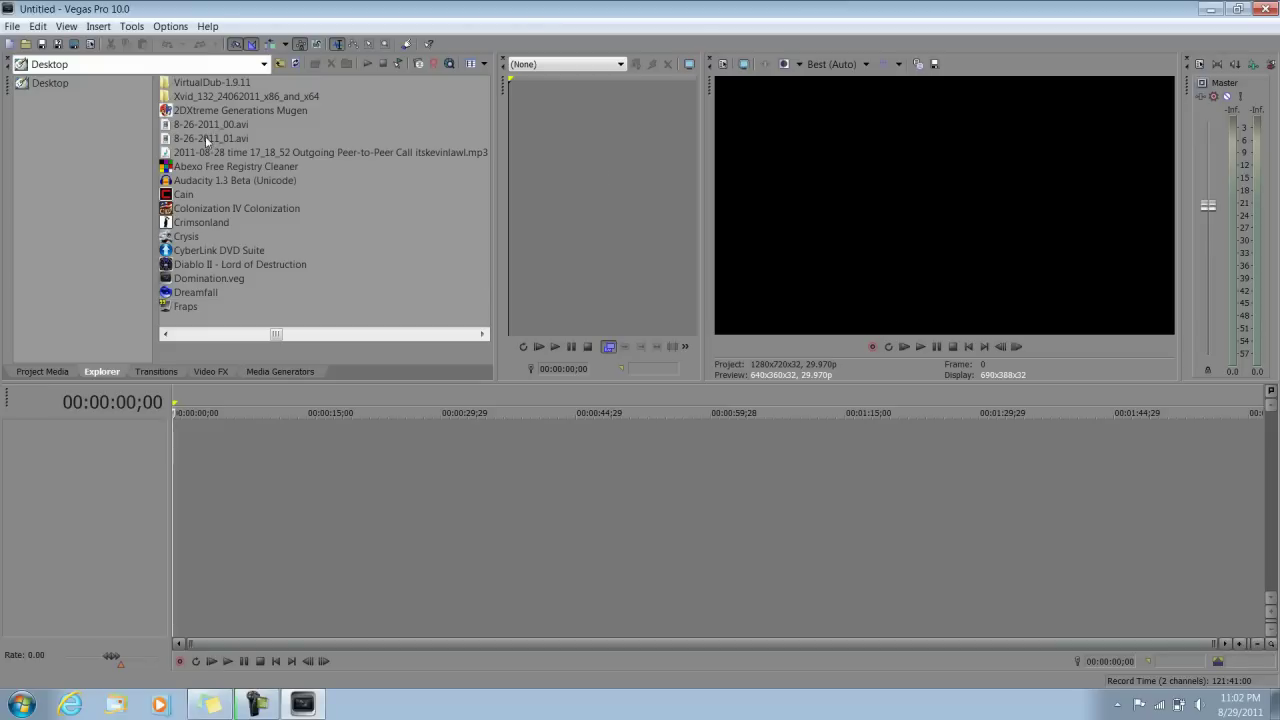
Drag 8-26-2011_01.avi from the Desktop onto the empty timeline.
left_click_drag(210, 138, 222, 449)
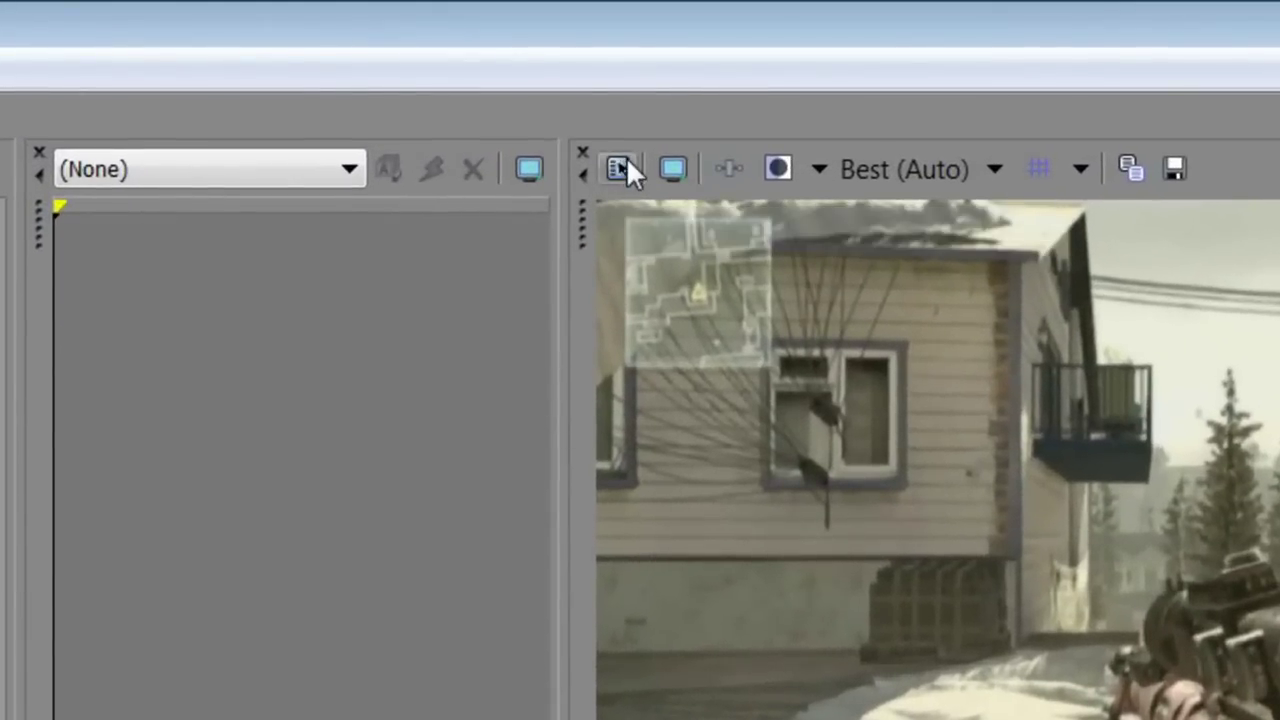
Apply the 'HD 720-60p (1280x720, 59.940 fps)' template in Project Video Properties.
left_click(622, 168)
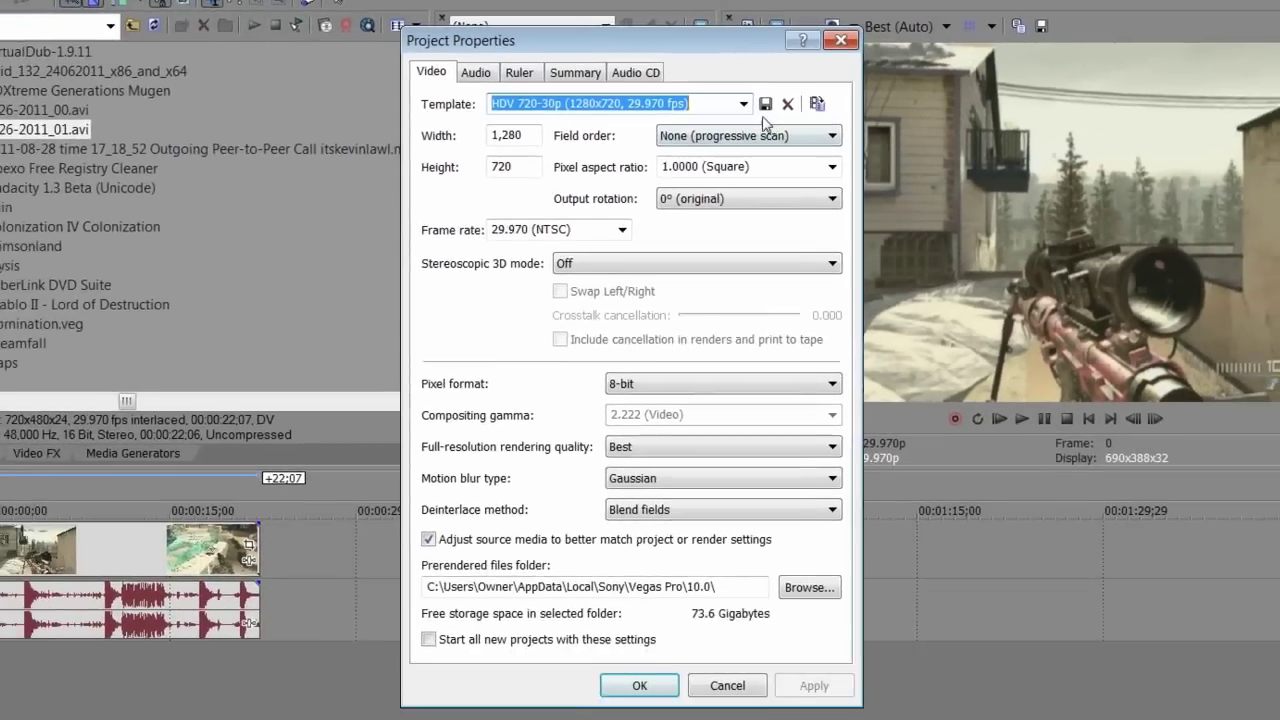
left_click(744, 104)
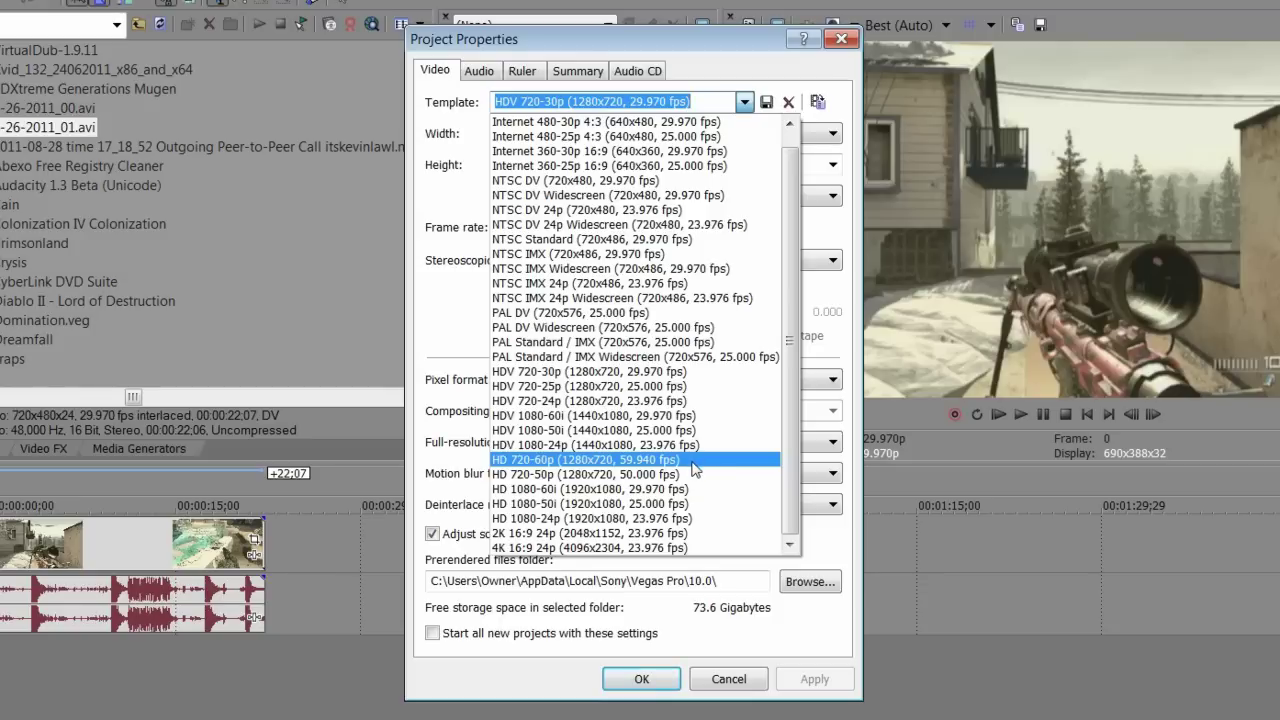
left_click(695, 460)
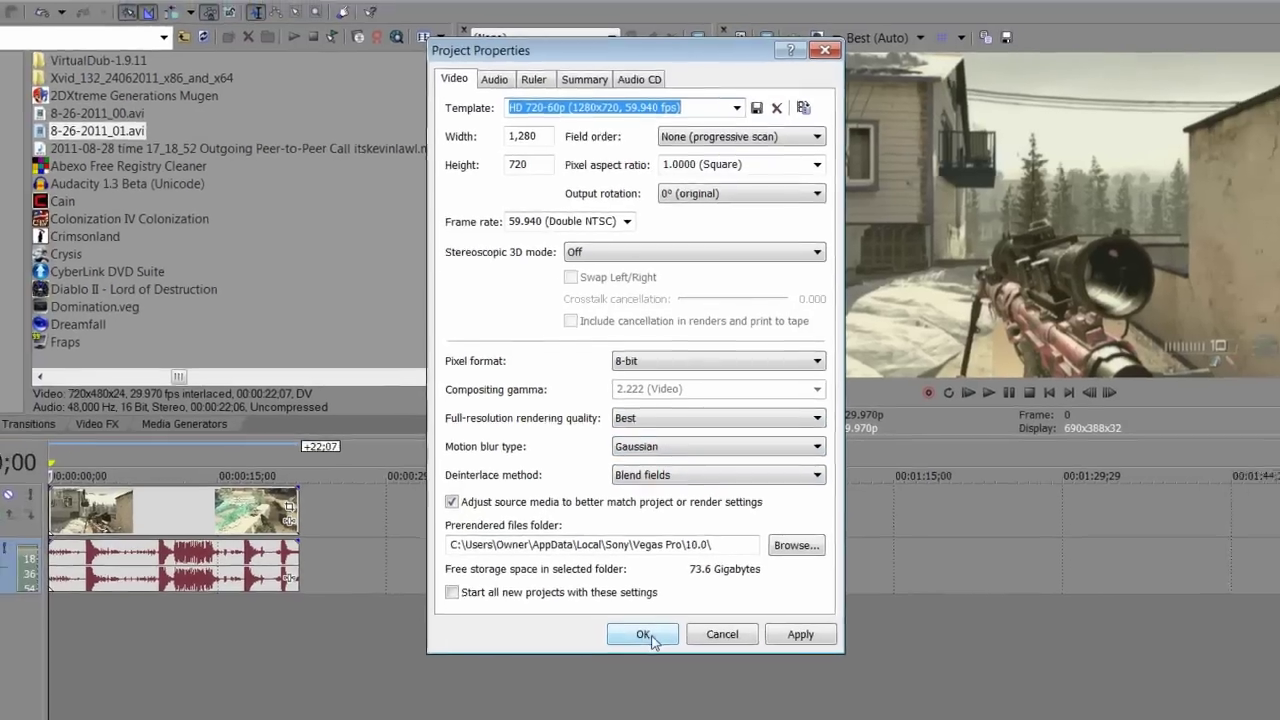
left_click(644, 680)
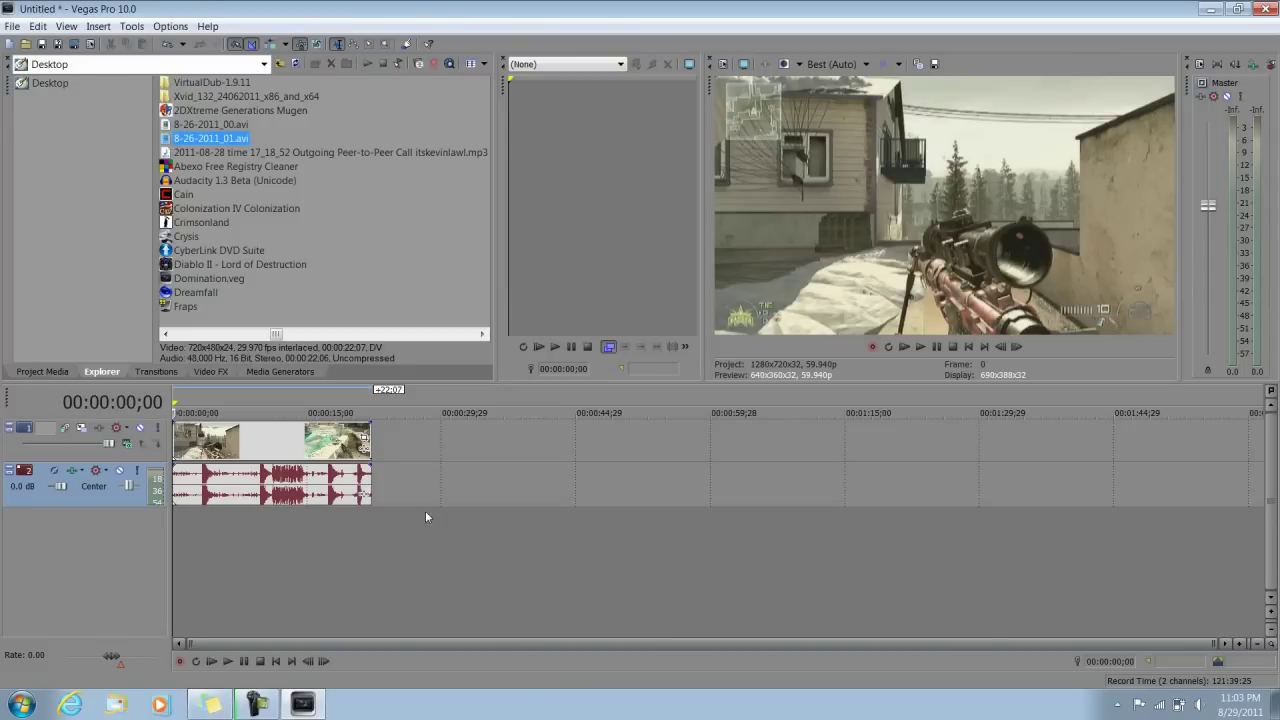
Turn on Disable Resample in the video event's Switches.
right_click(259, 447)
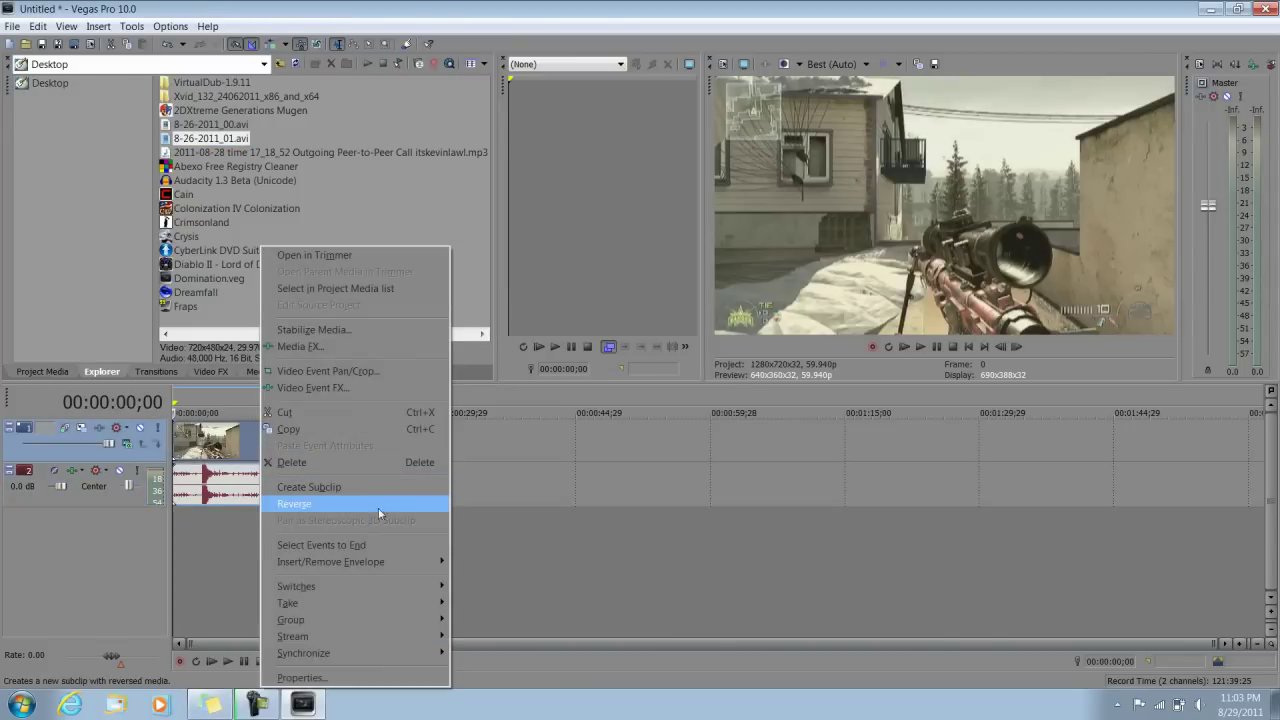
mouse_move(368, 586)
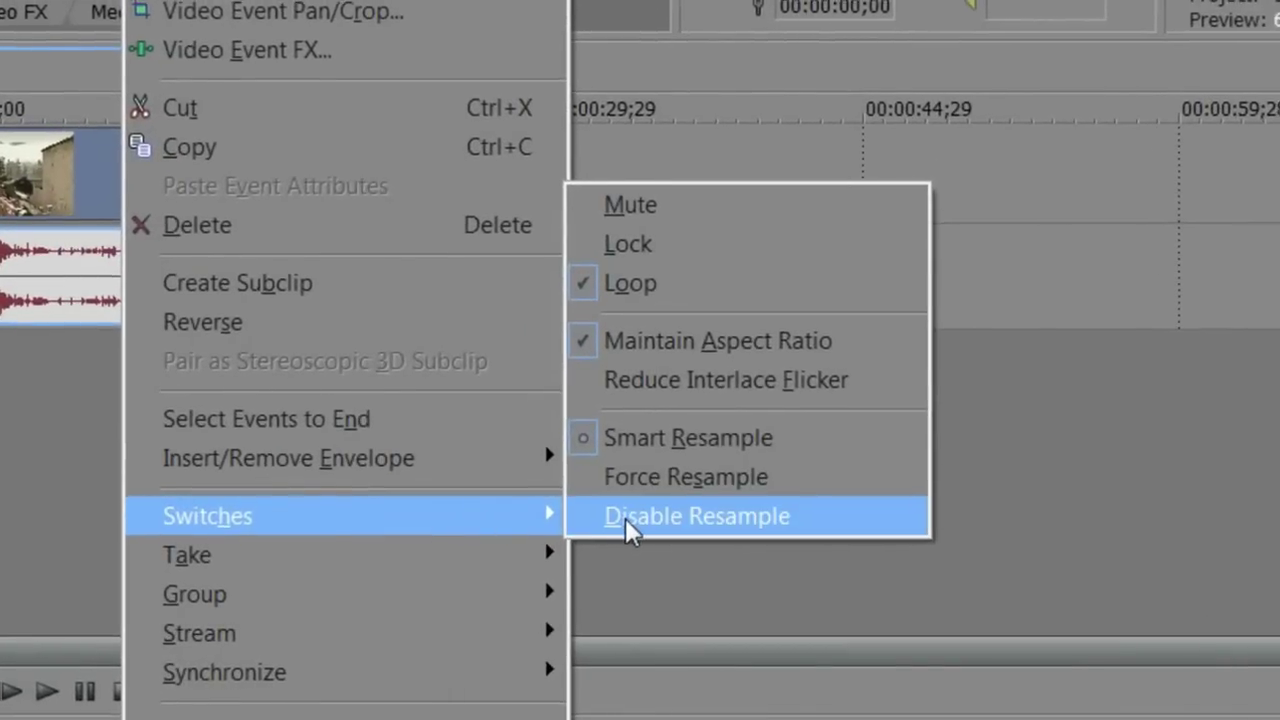
left_click(626, 517)
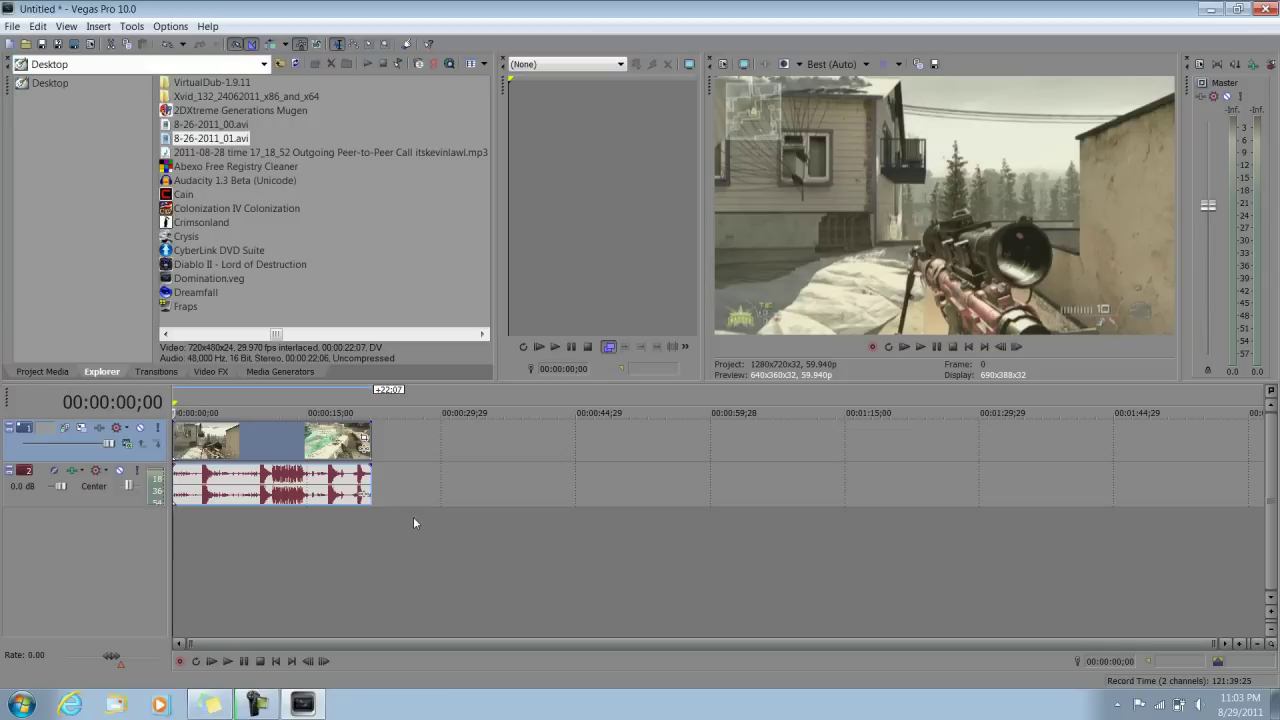
Uncheck Maintain Aspect Ratio in the video event's Switches.
right_click(288, 445)
mouse_move(365, 587)
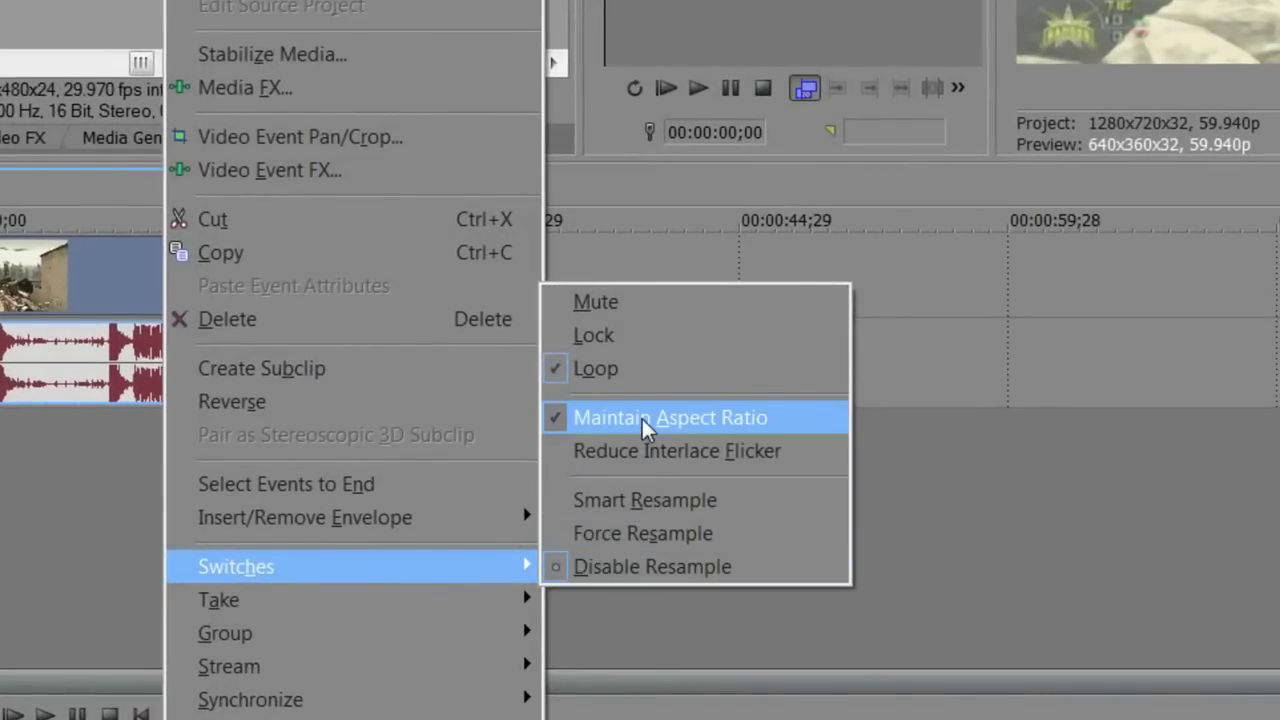
left_click(642, 419)
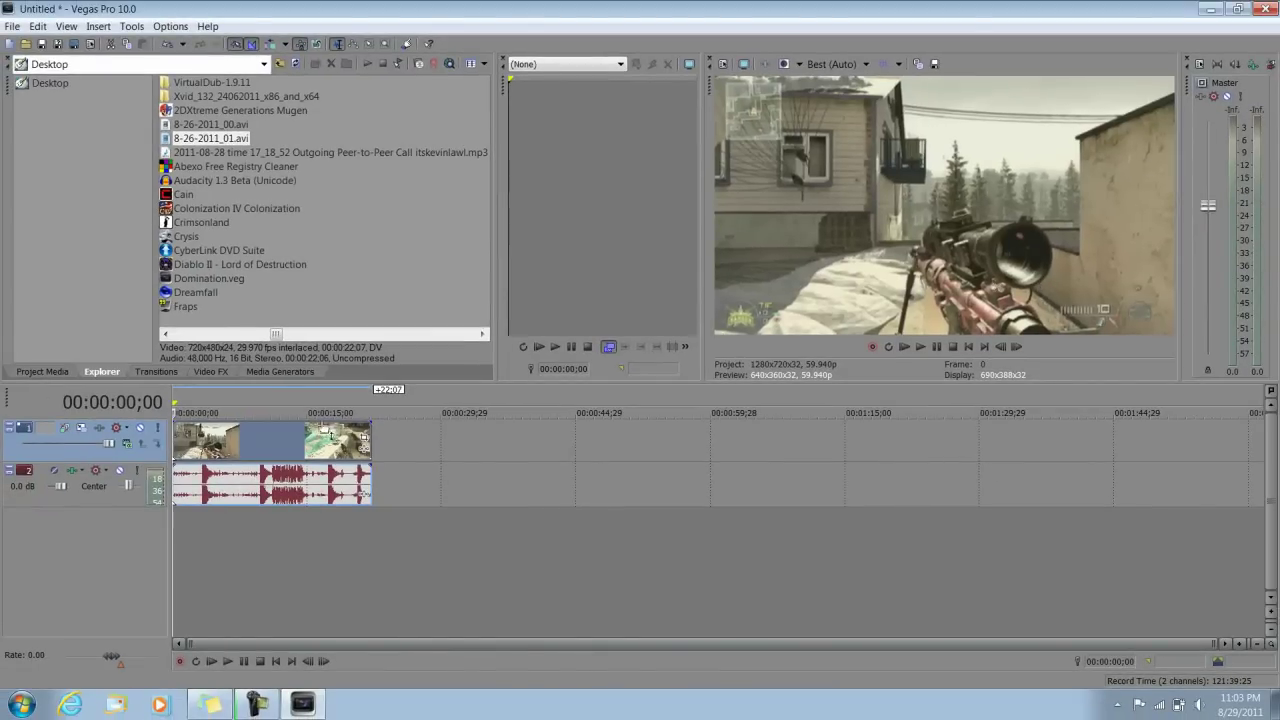
Add Sony Color Corrector, Sony Color Curves and Sony Sharpen as Media FX on 8-26-2011_01.avi.
right_click(305, 442)
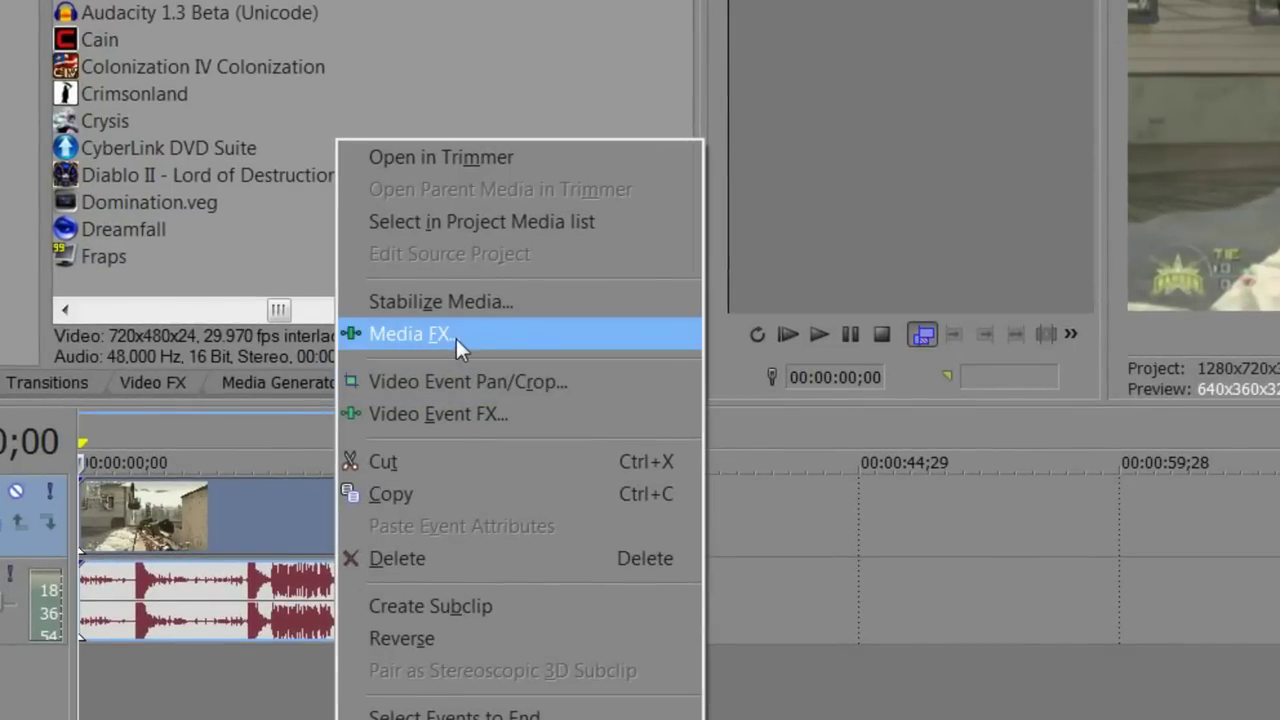
left_click(456, 337)
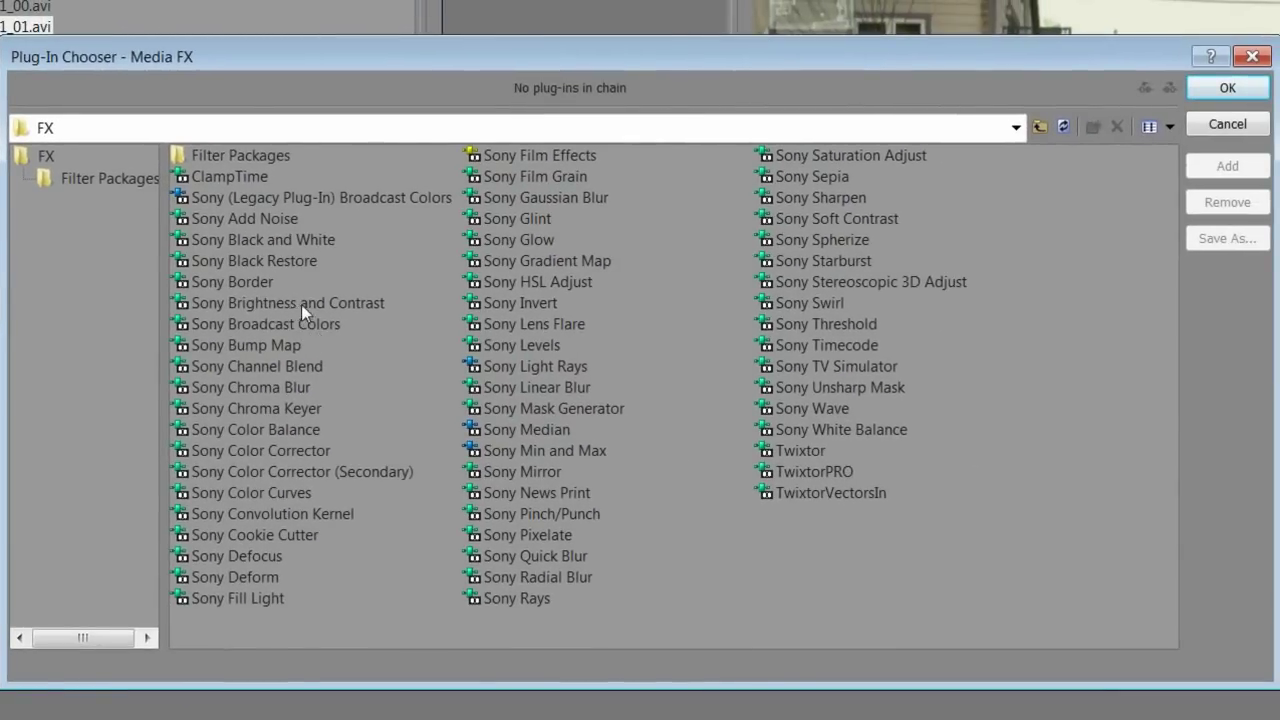
left_click(309, 450)
left_click(292, 497, "ctrl")
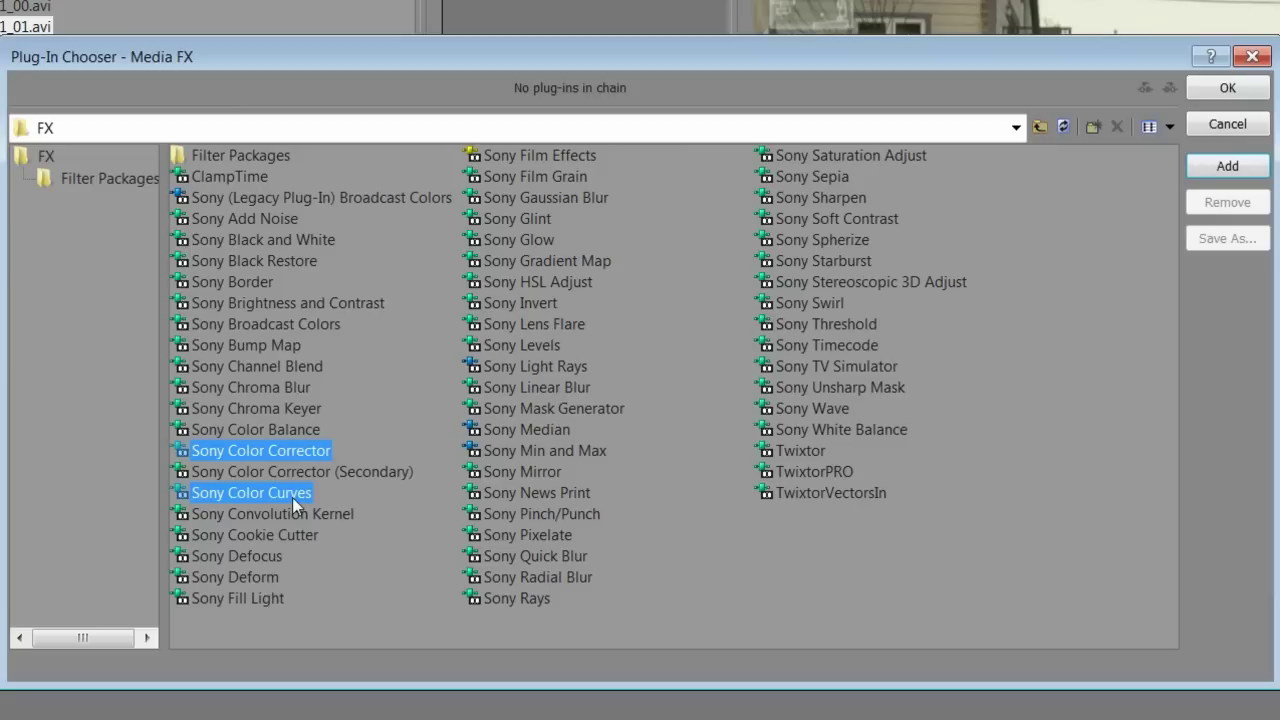
left_click(830, 199, "ctrl")
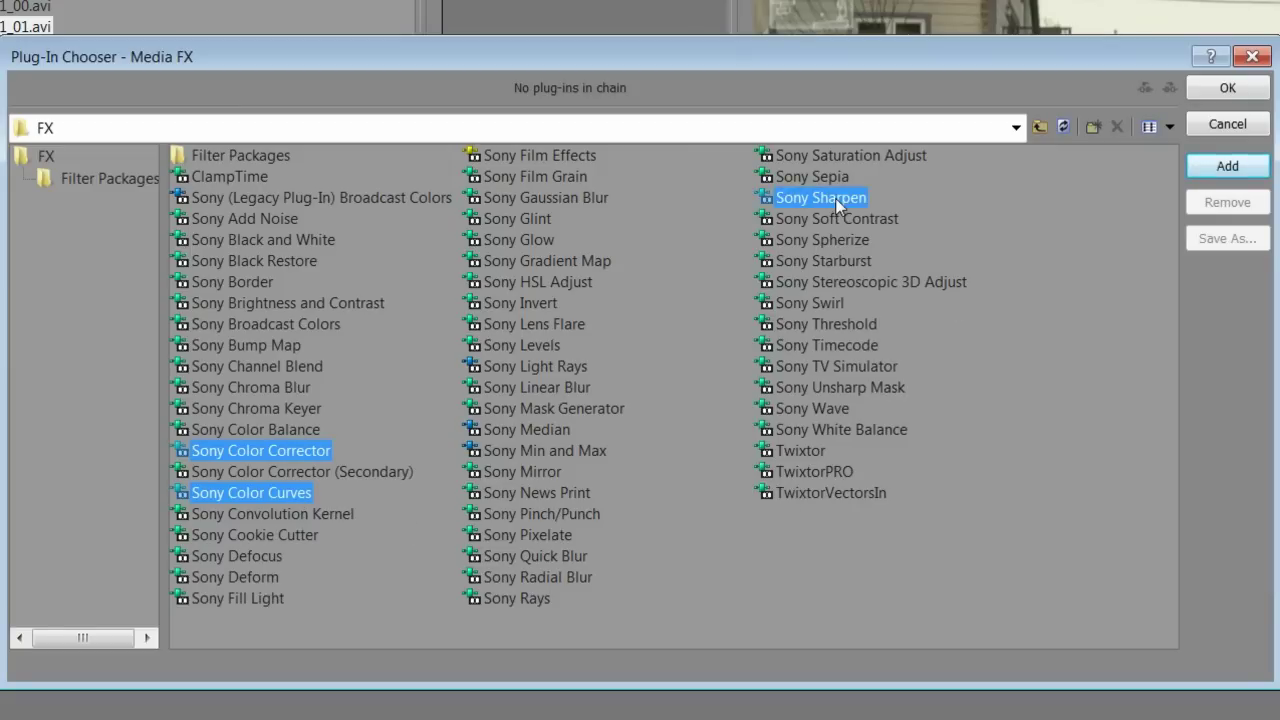
left_click(1228, 88)
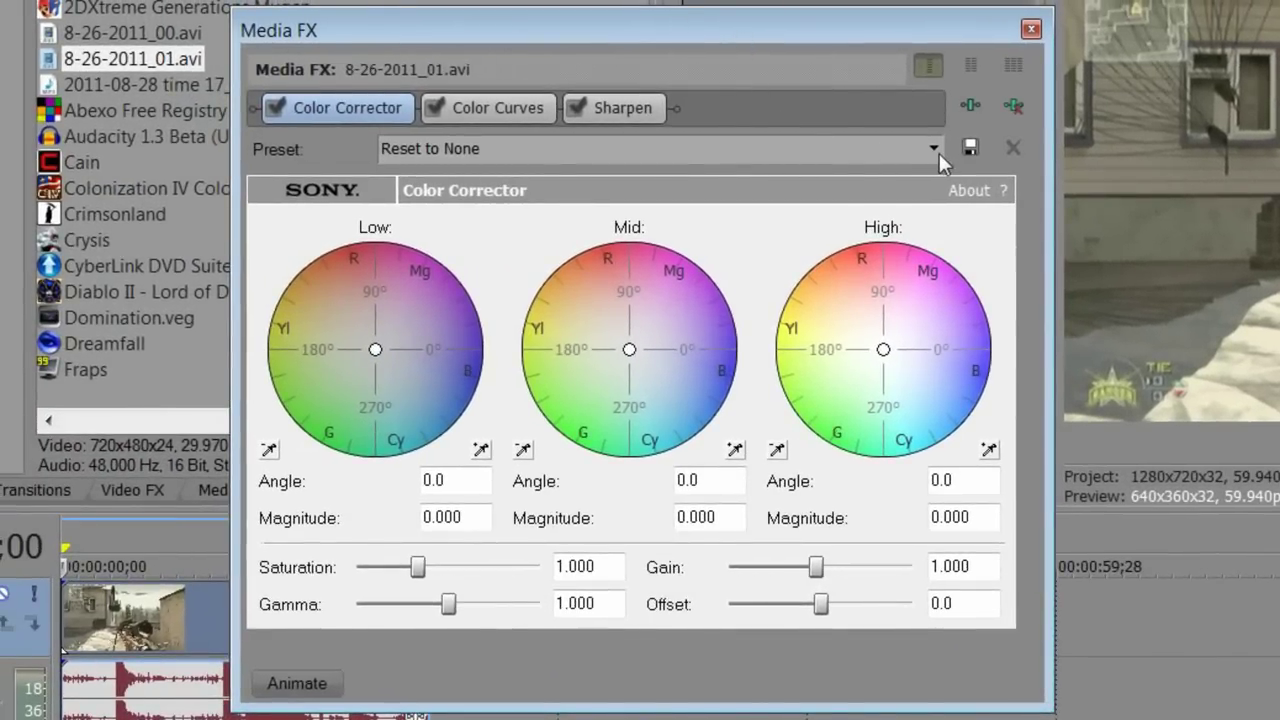
Apply the Roxio preset to the Color Corrector, giving saturation 1.210.
left_click(937, 150)
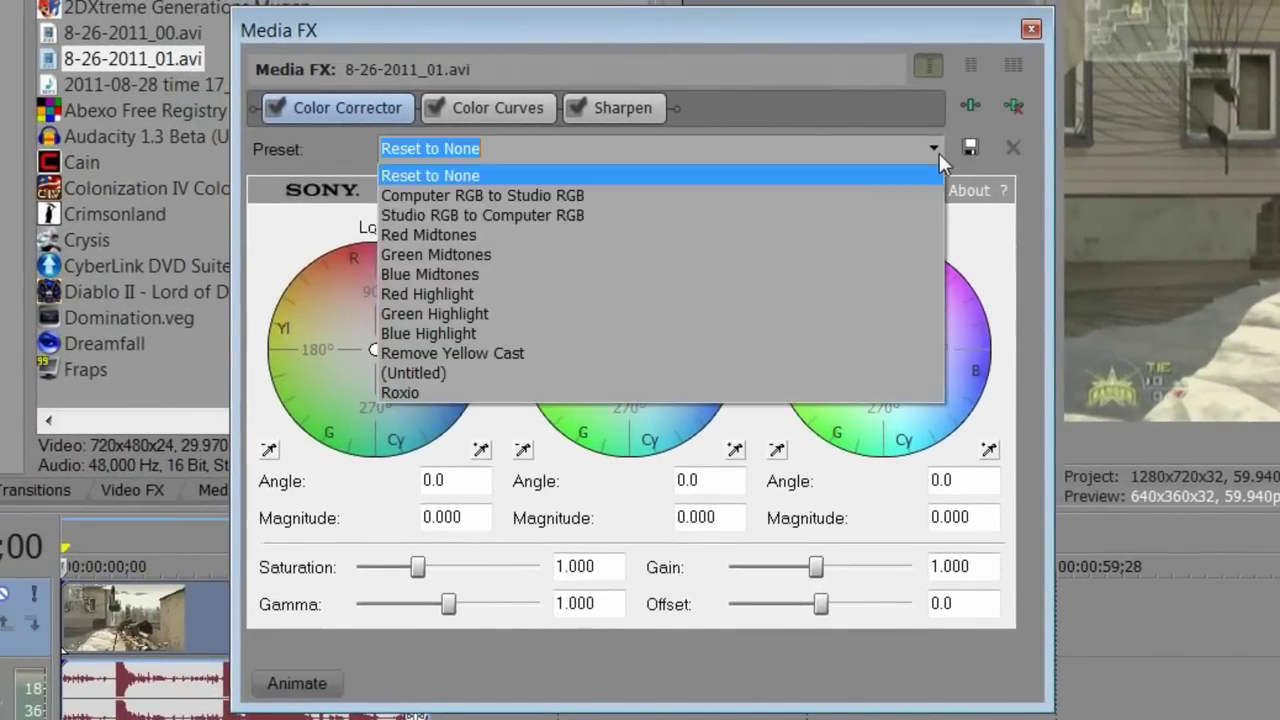
left_click(777, 398)
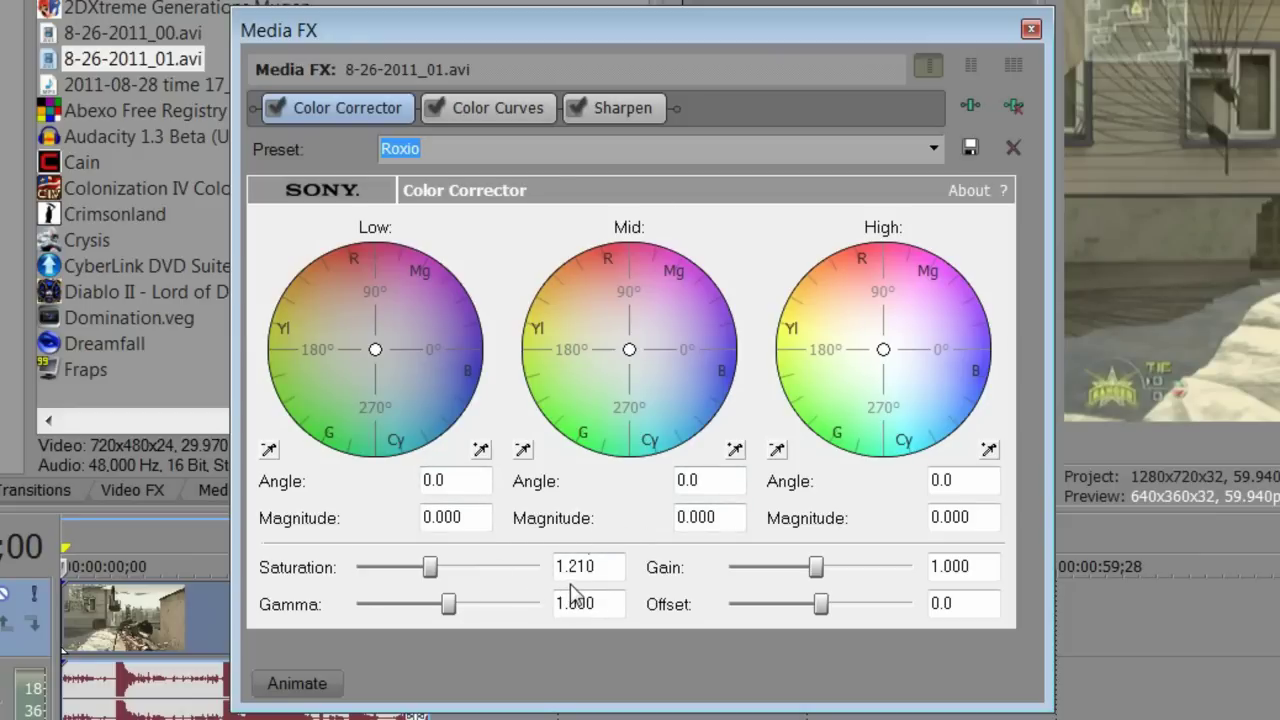
left_click(601, 567)
Apply the Roxio Color Curves preset and slightly nudge the curve's top and bottom points.
left_click(497, 107)
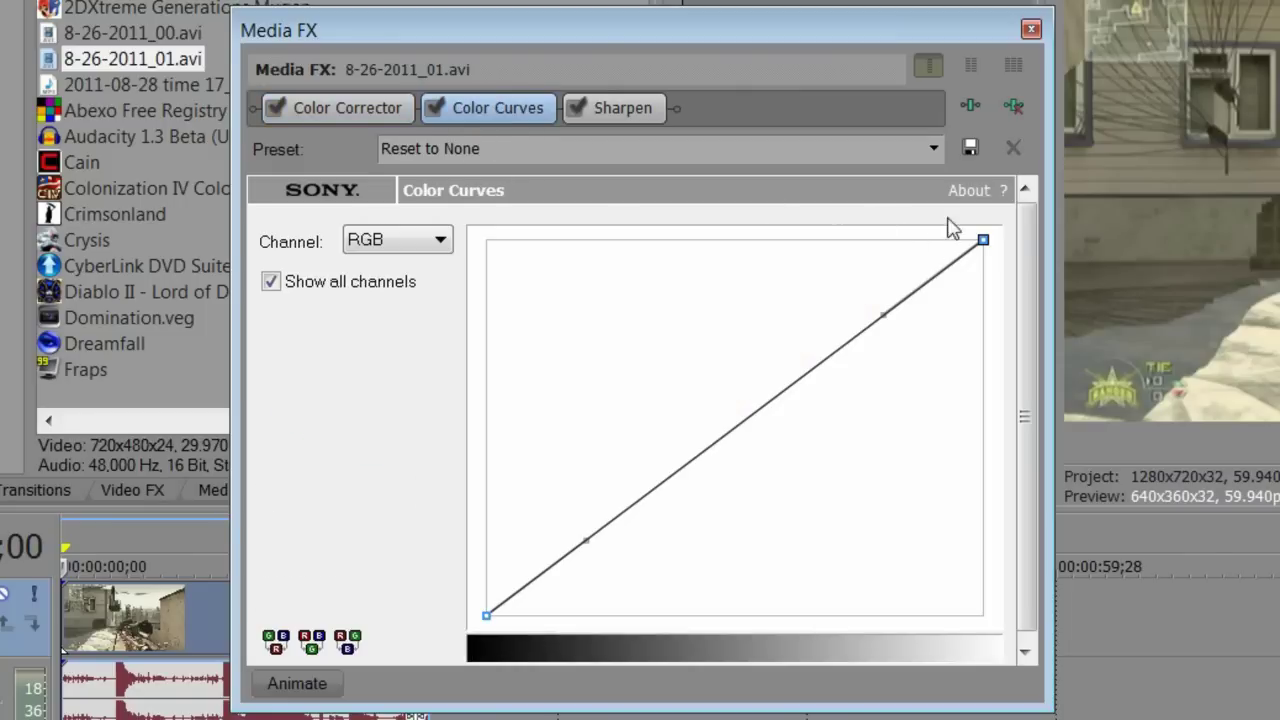
left_click(933, 150)
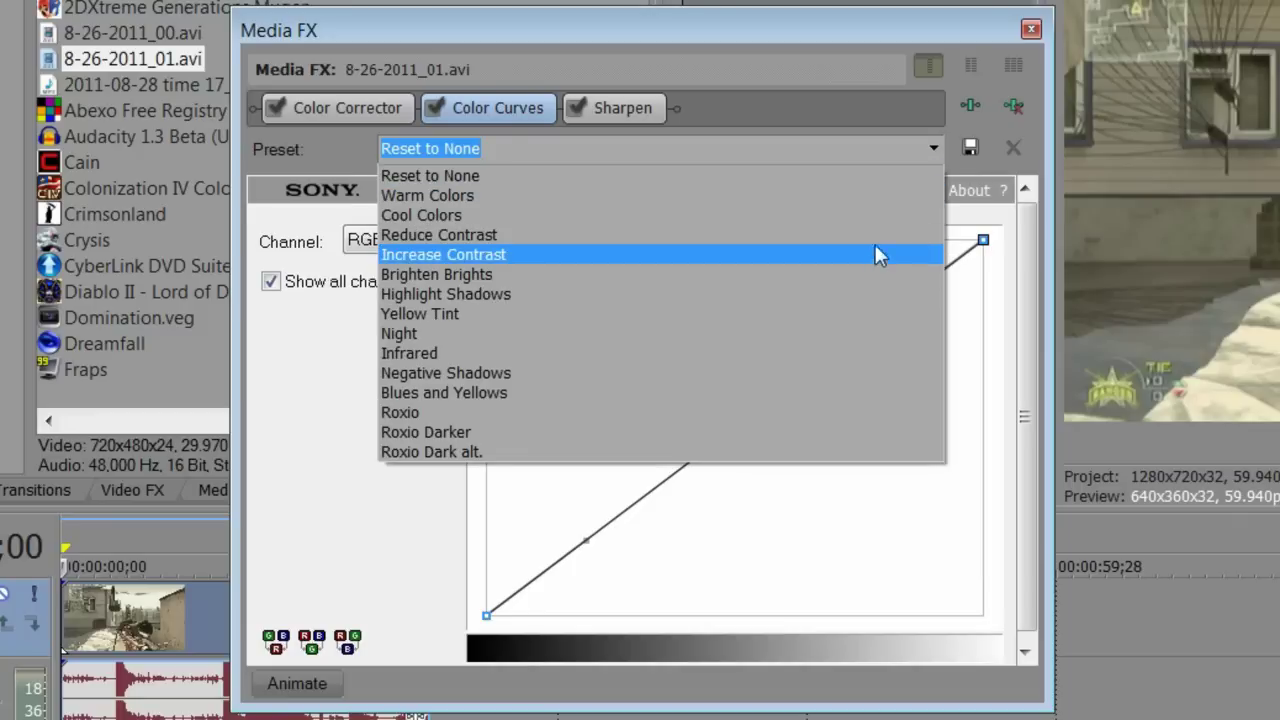
left_click(776, 410)
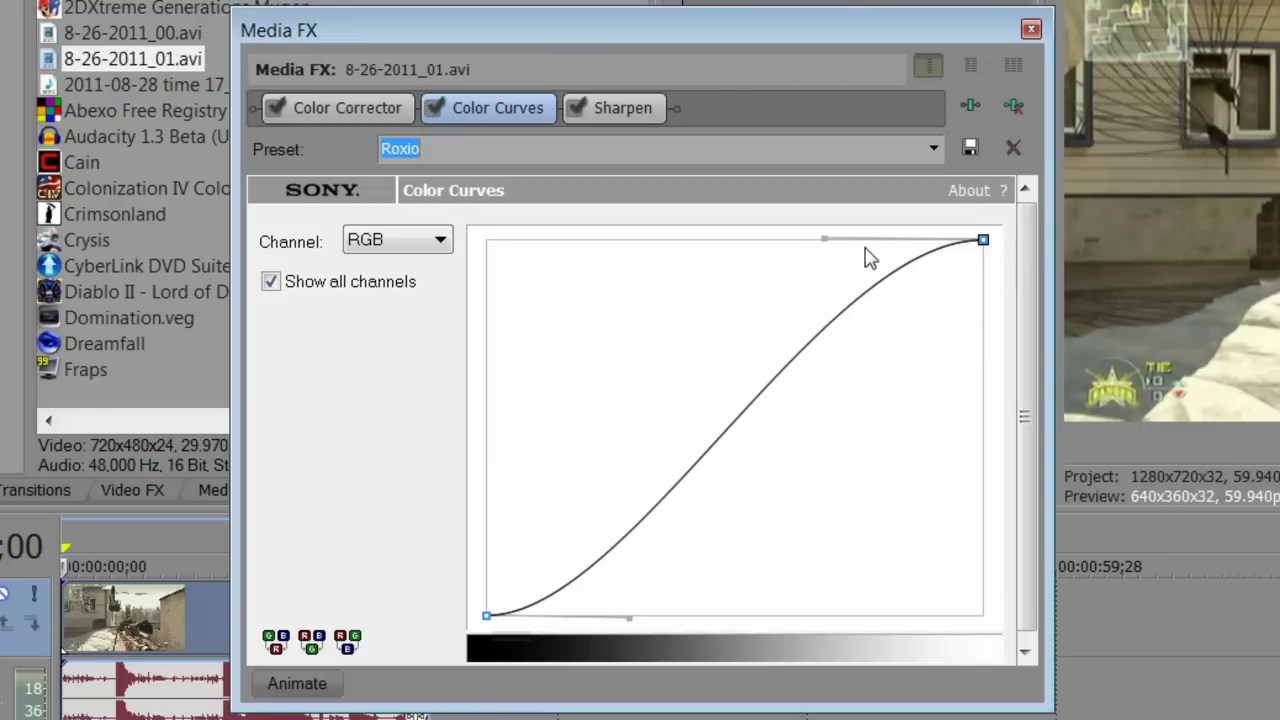
left_click_drag(820, 242, 825, 242)
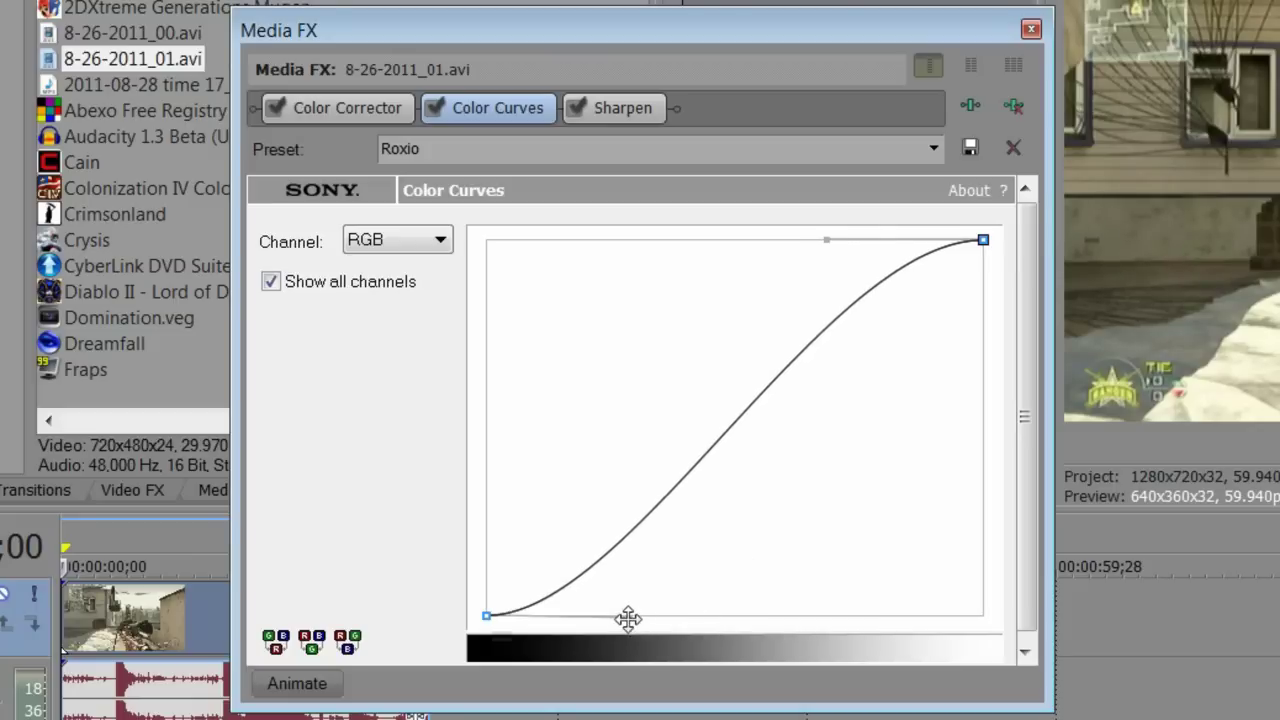
left_click_drag(628, 619, 626, 619)
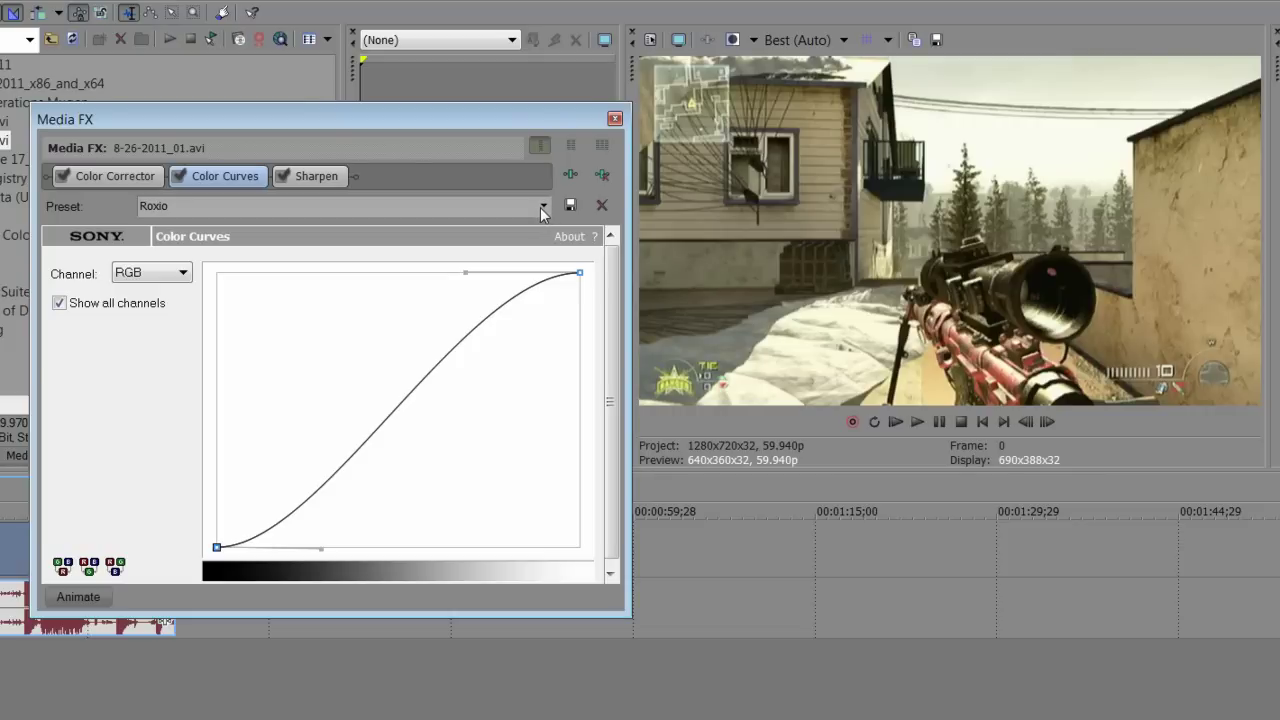
left_click(544, 208)
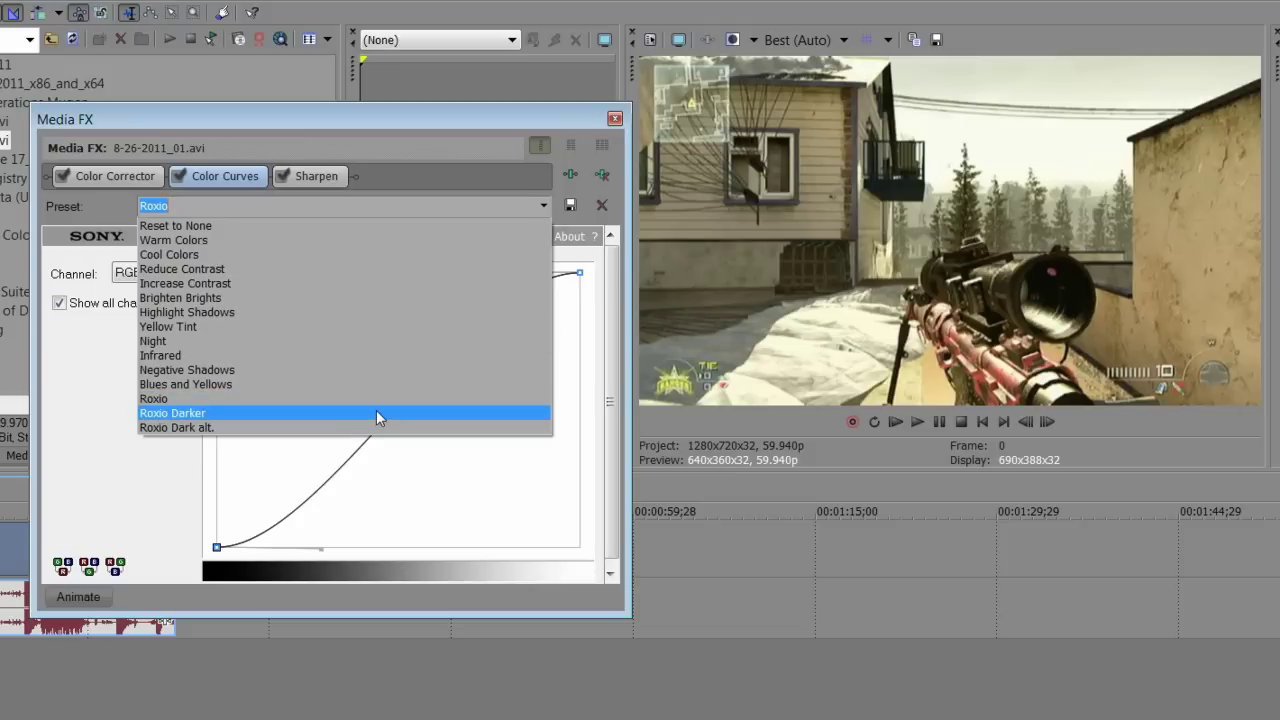
left_click(376, 413)
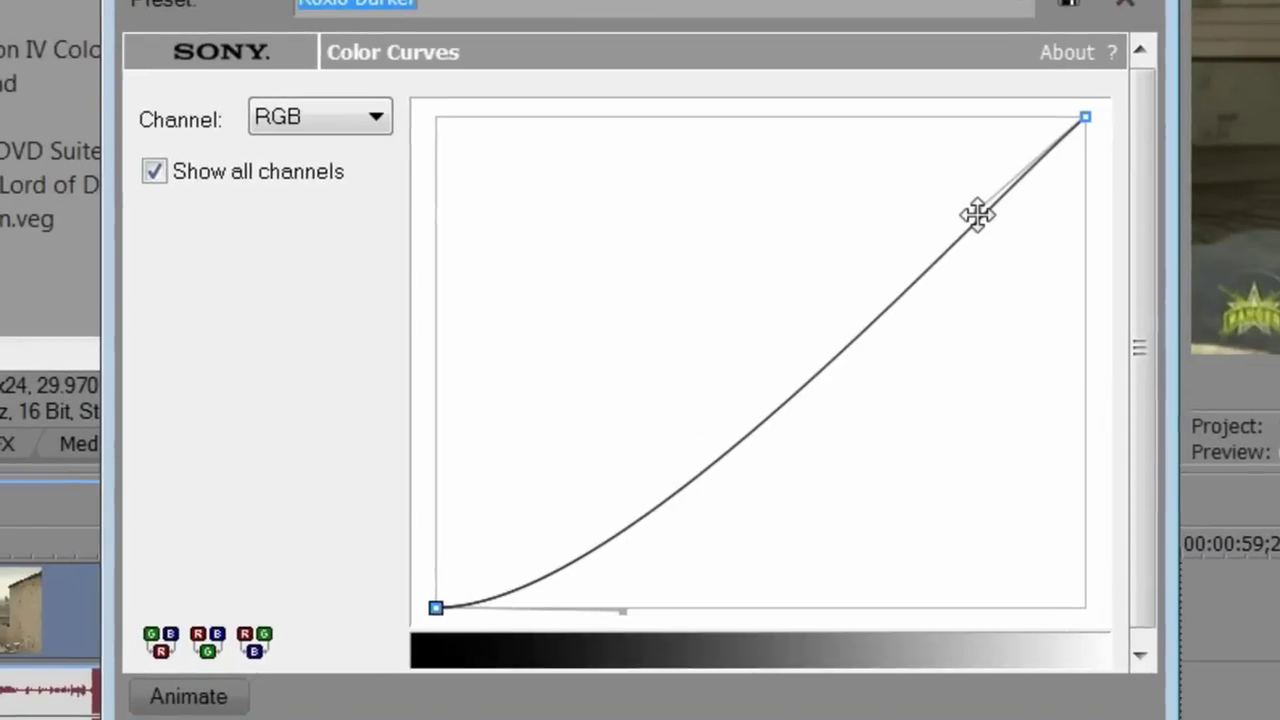
left_click(912, 230)
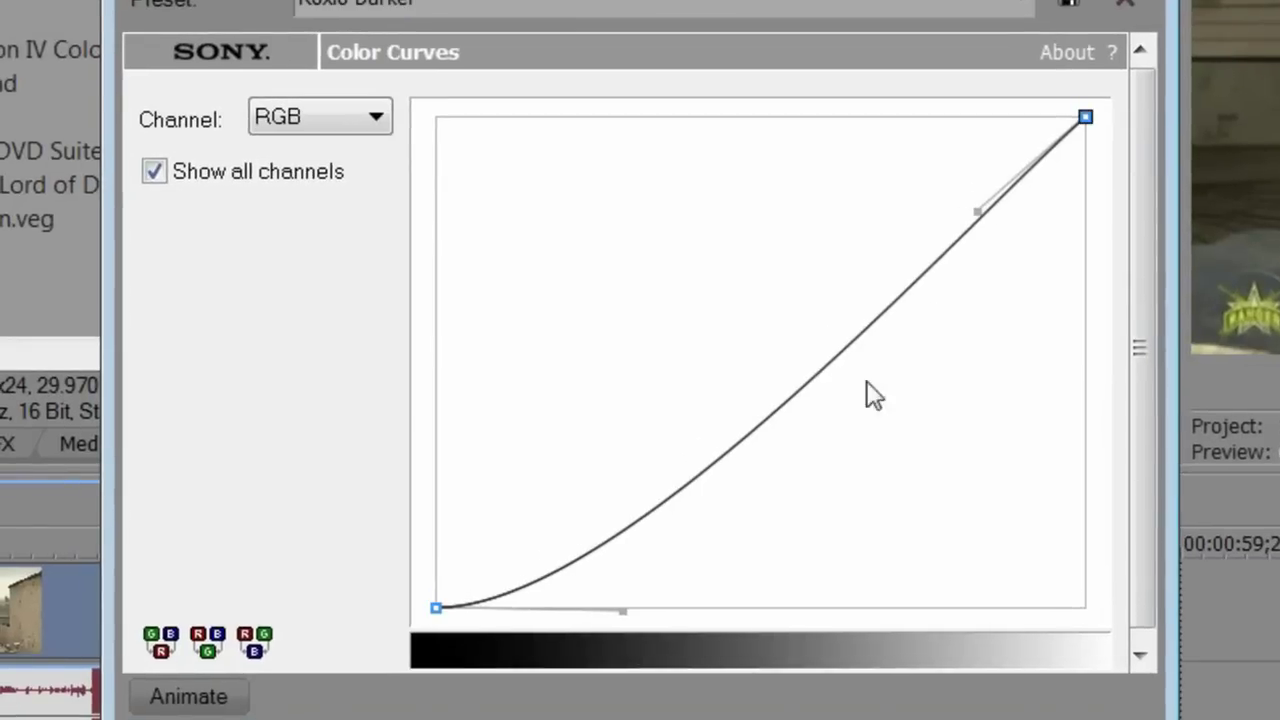
left_click(1017, 5)
left_click(781, 396)
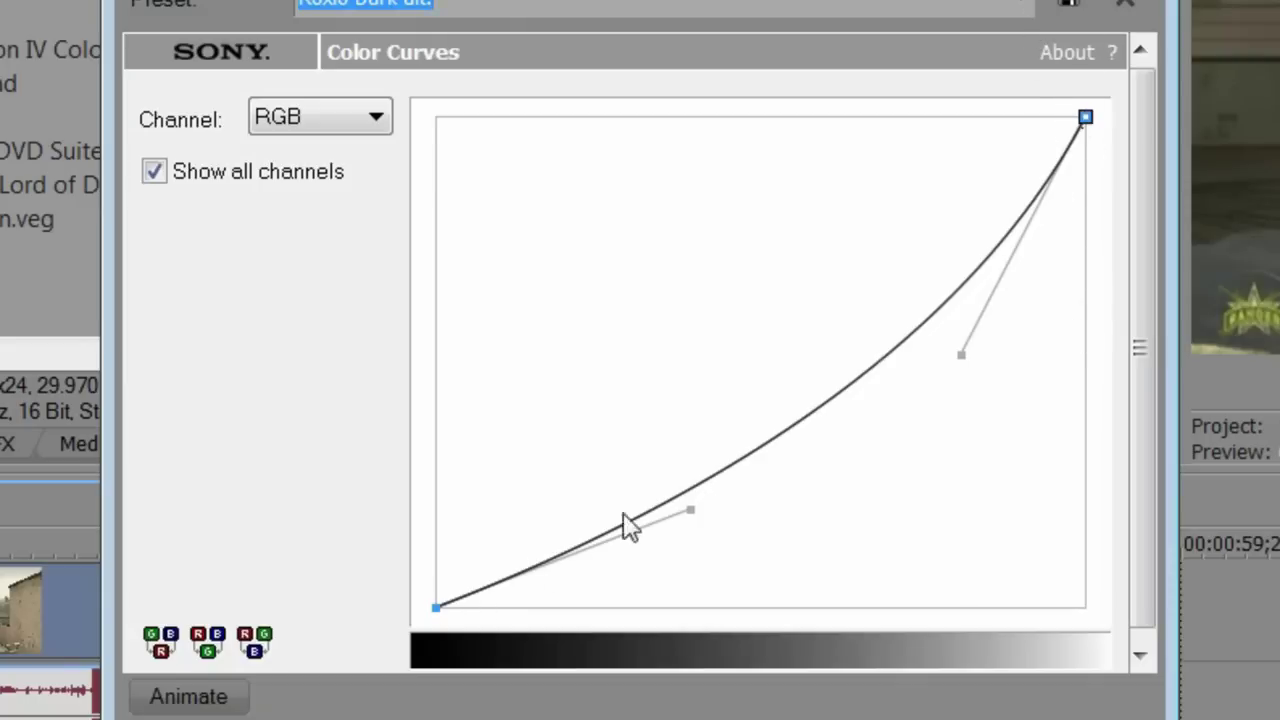
left_click(1022, 12)
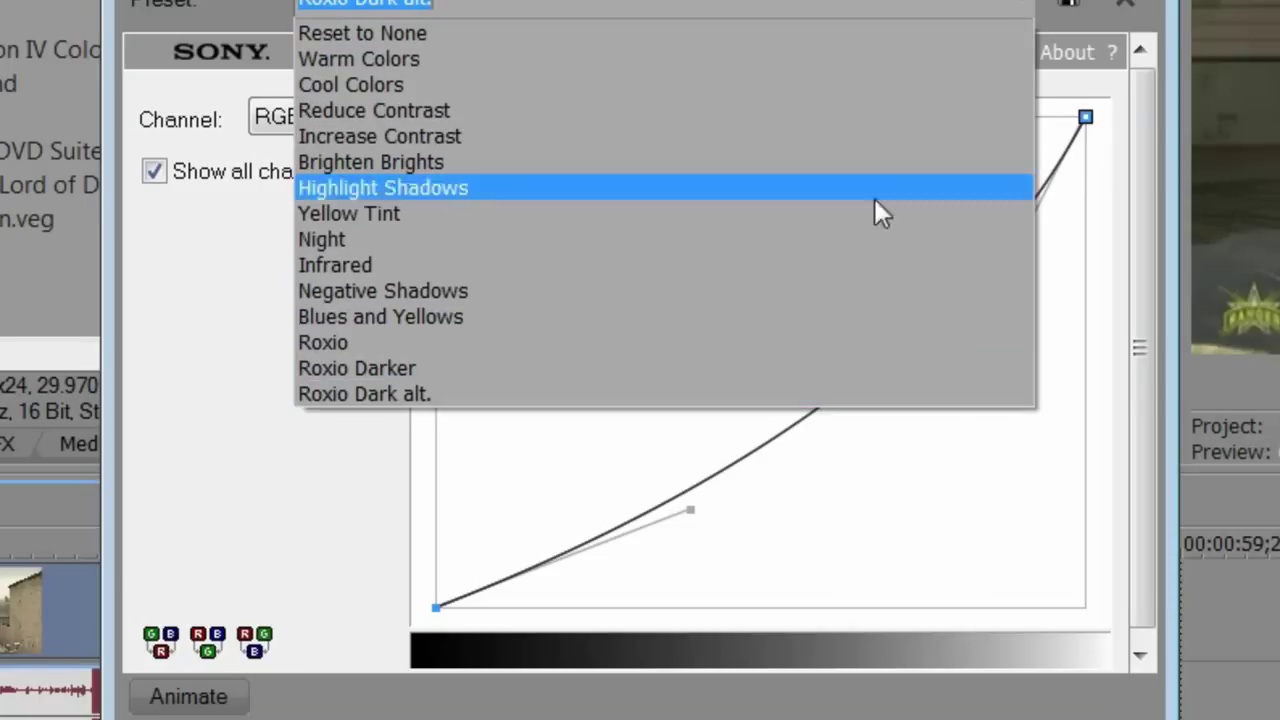
left_click(752, 345)
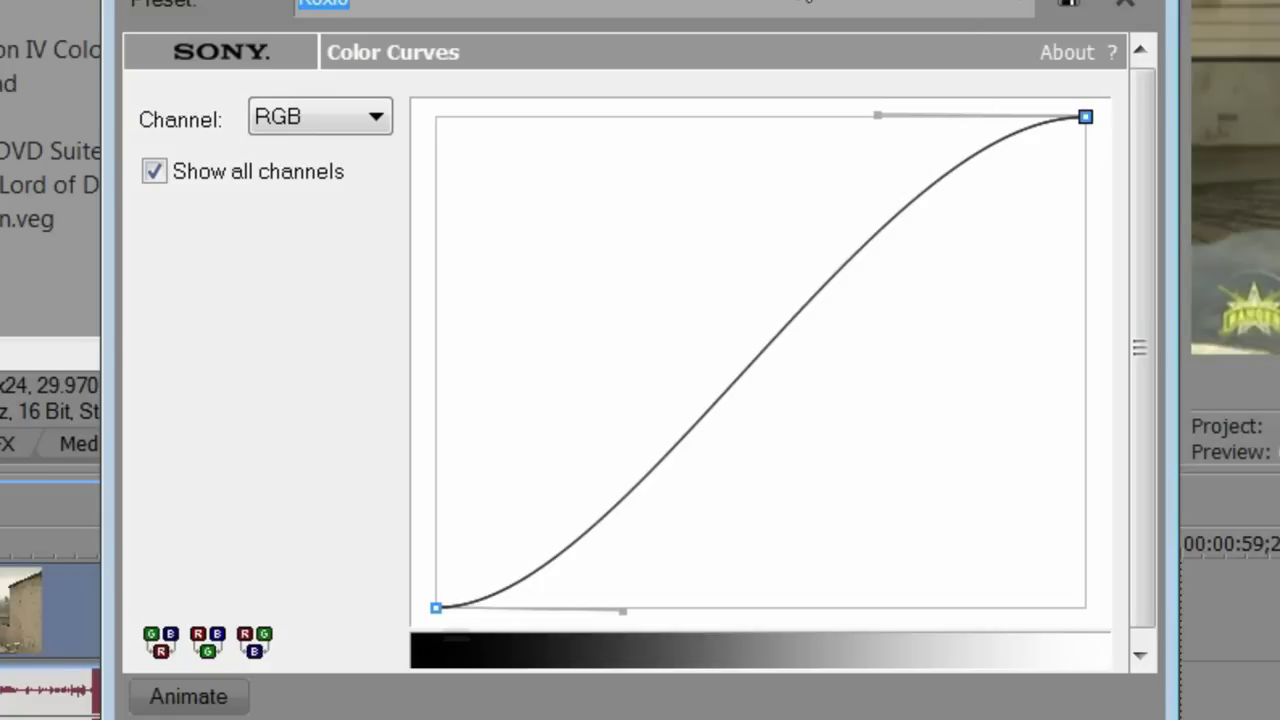
Apply the Roxio preset to the Sharpen effect, setting Amount to 0.015.
left_click(613, 20)
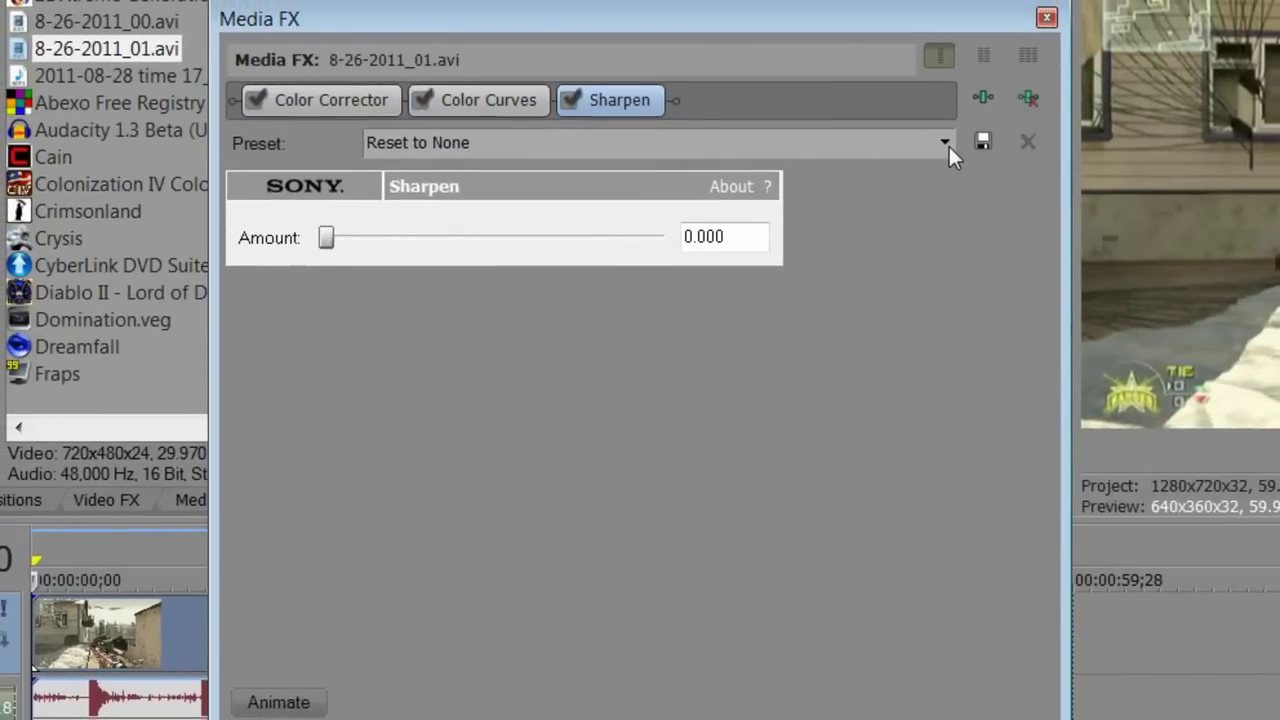
left_click(947, 146)
left_click(832, 256)
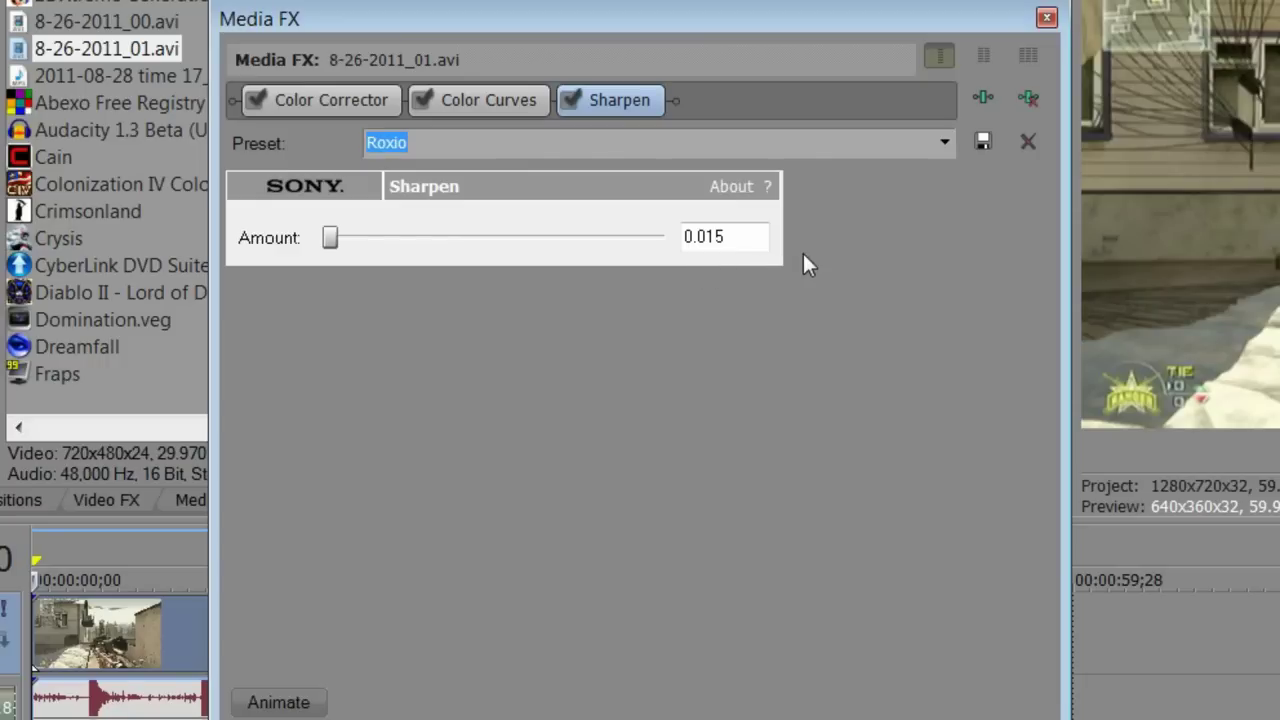
Close the Media FX window and preview the corrected clip at several timeline points.
left_click(1046, 19)
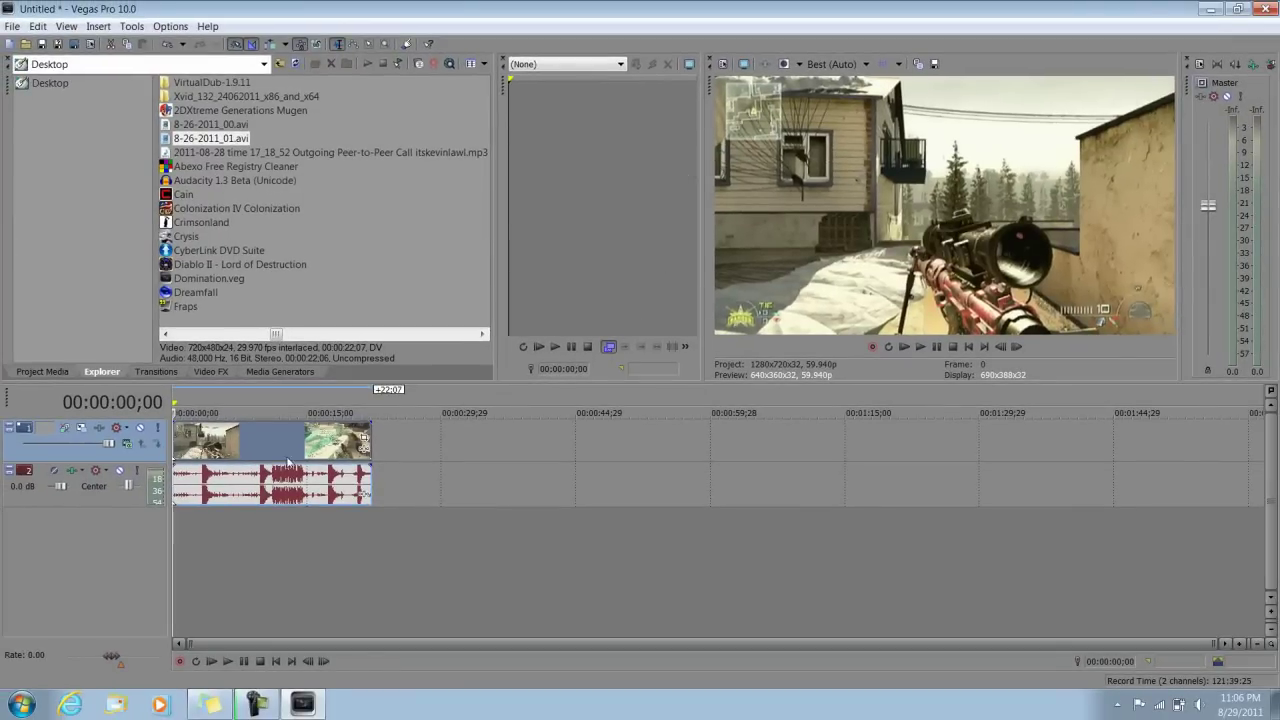
left_click(222, 533)
left_click(266, 533)
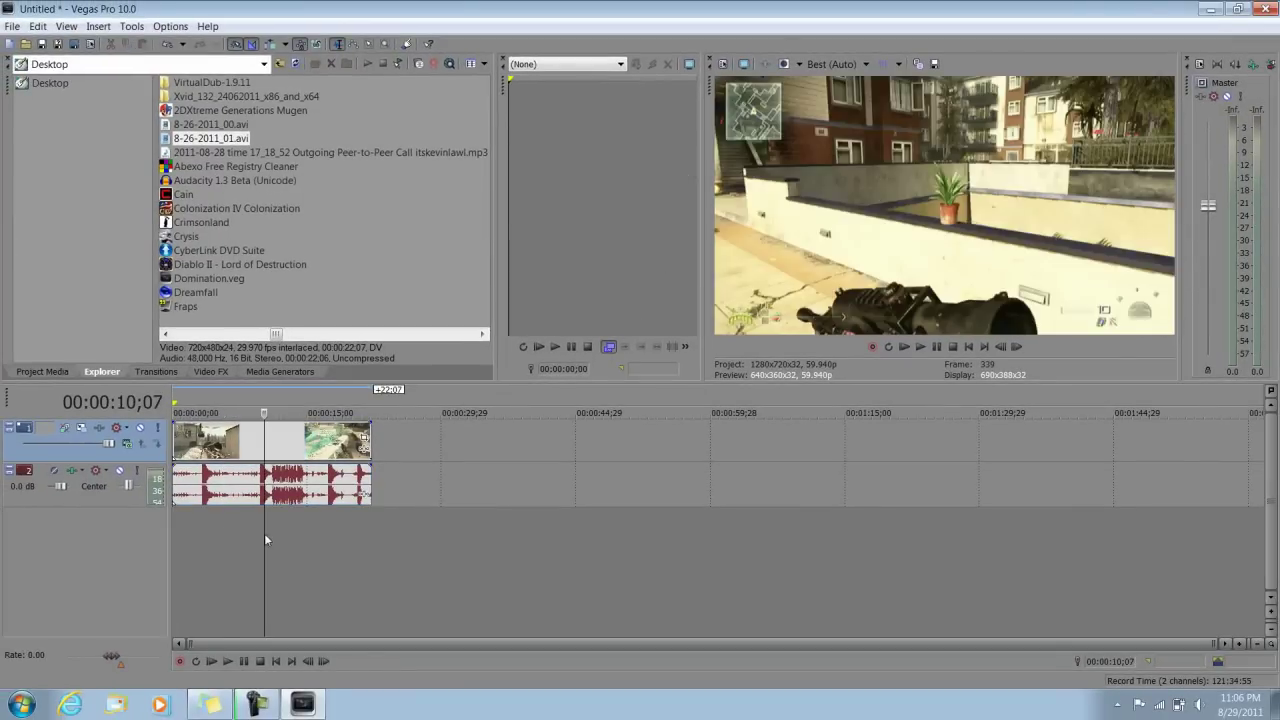
left_click(322, 539)
left_click(279, 547)
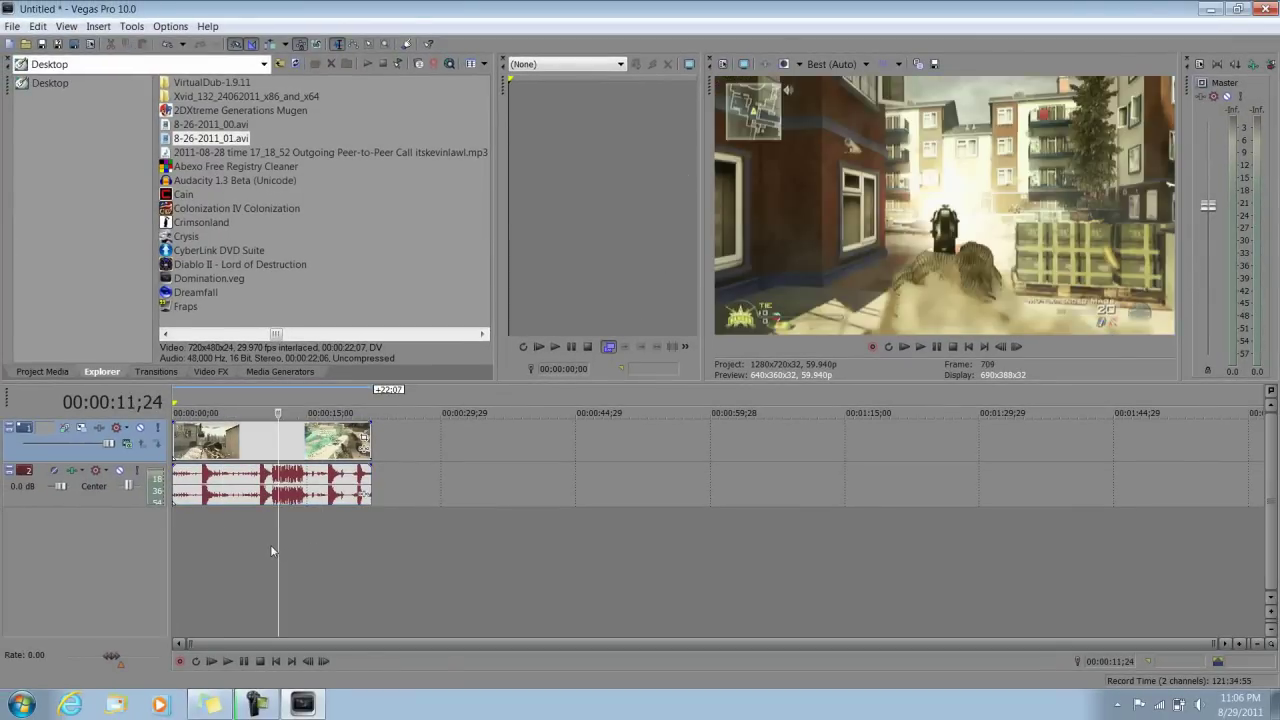
left_click(270, 545)
left_click(260, 546)
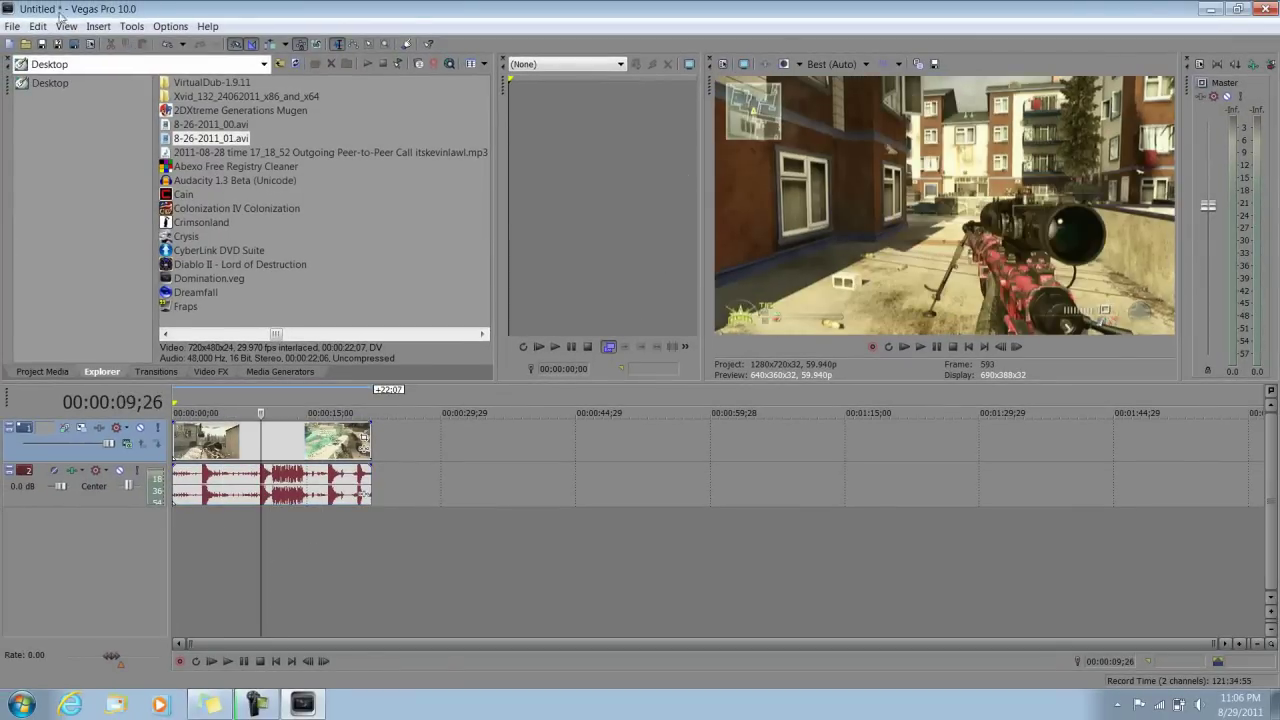
Set up Render As with Windows Media Video V11 and the 6 Mbps HD 720-30p Video template.
left_click(12, 26)
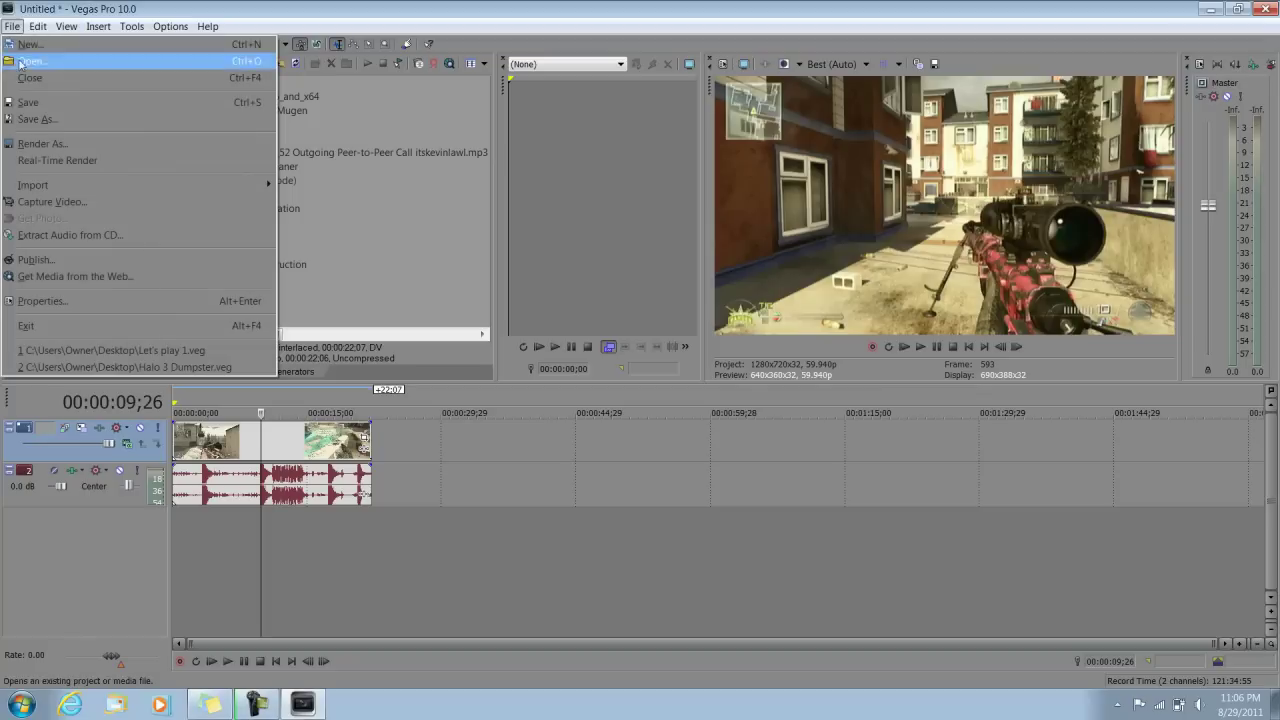
left_click(42, 143)
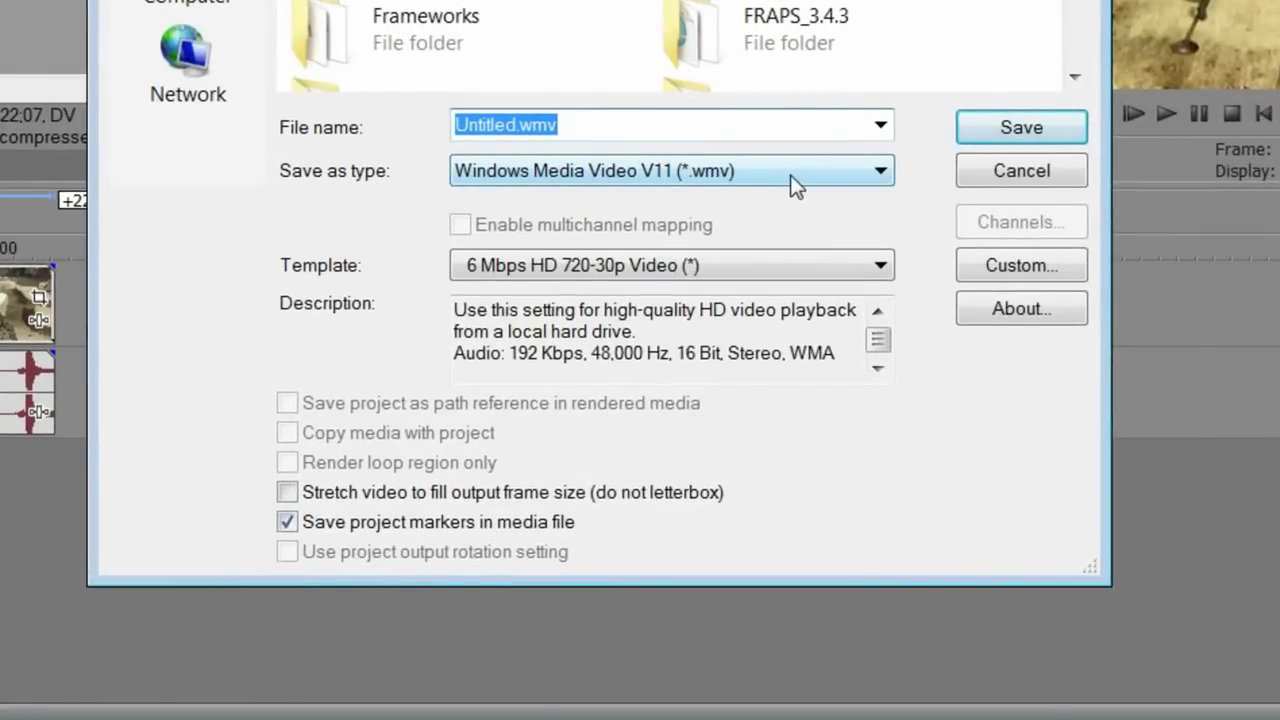
left_click(735, 376)
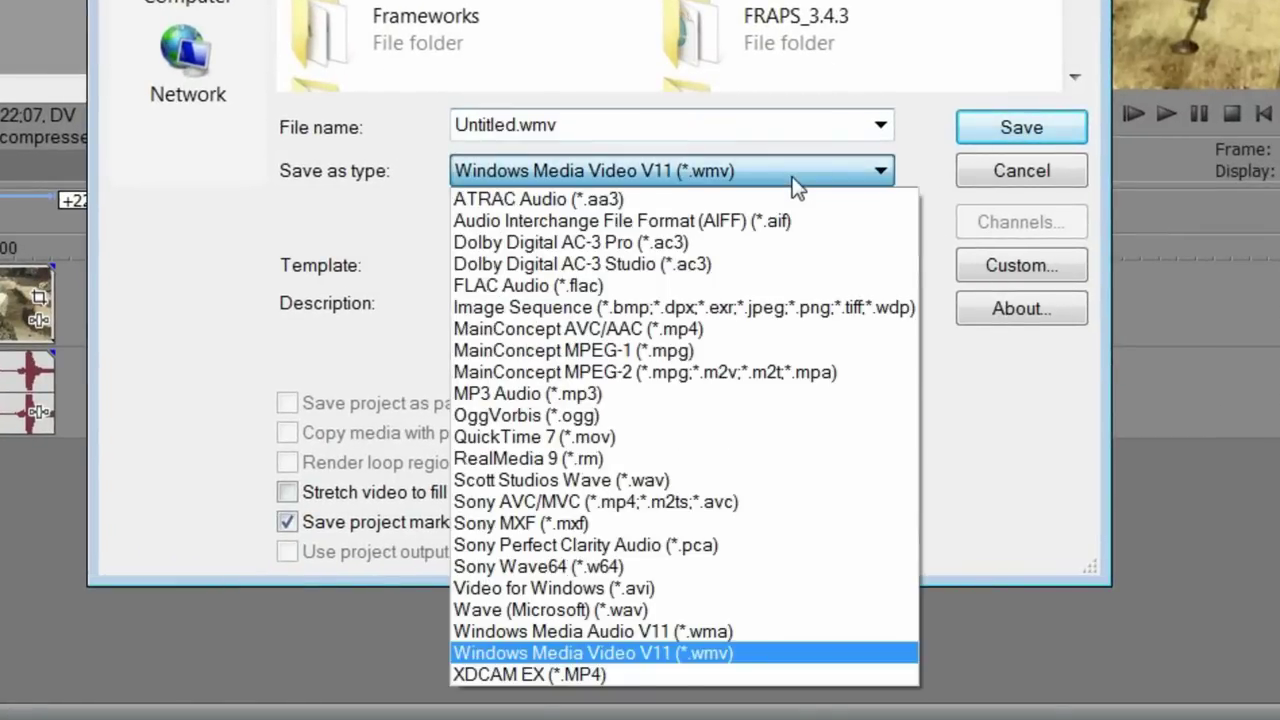
left_click(722, 652)
left_click(792, 271)
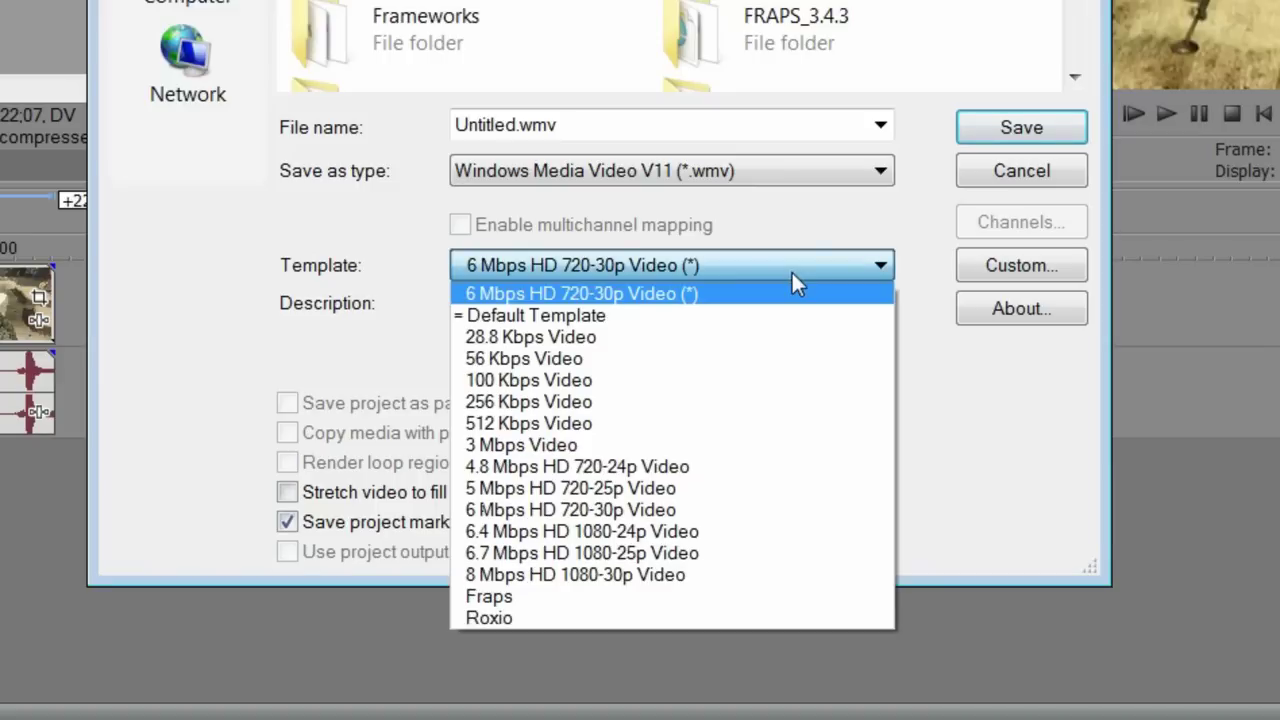
left_click(719, 510)
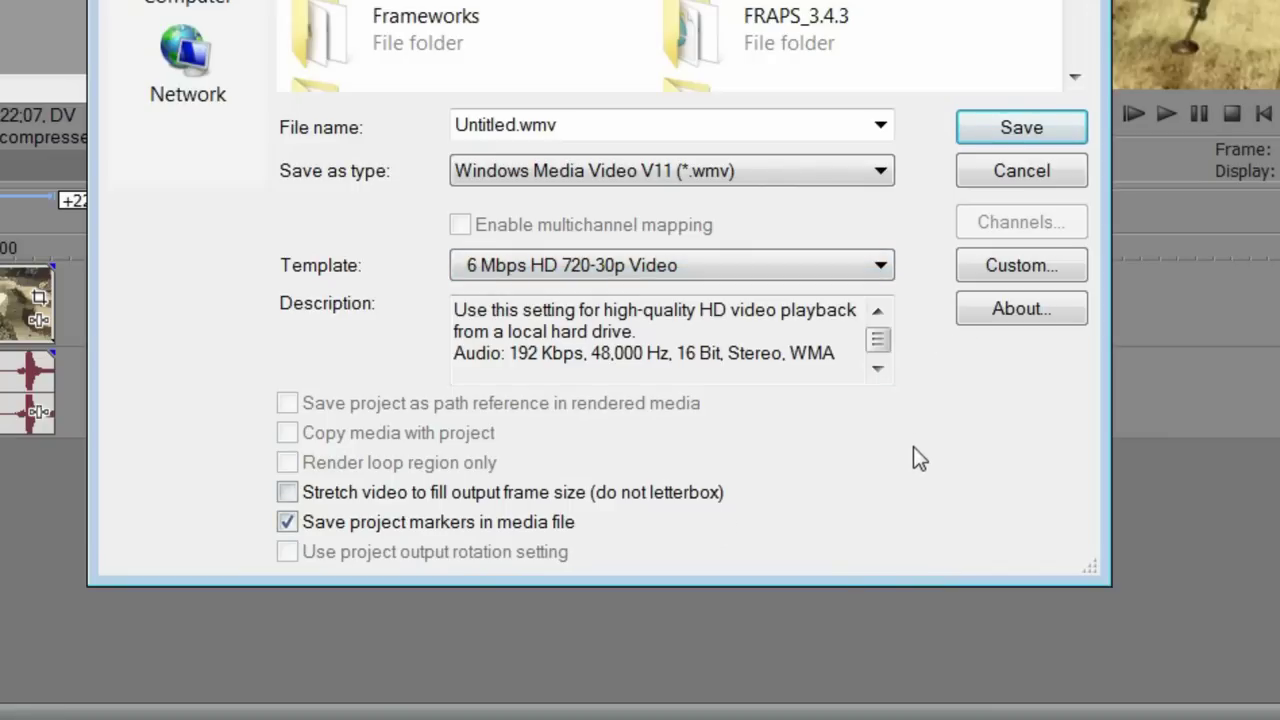
Customize the render video settings: 59.94 (Double NTSC) frame rate, 1280x720 size, smoothness 100.
left_click(1017, 267)
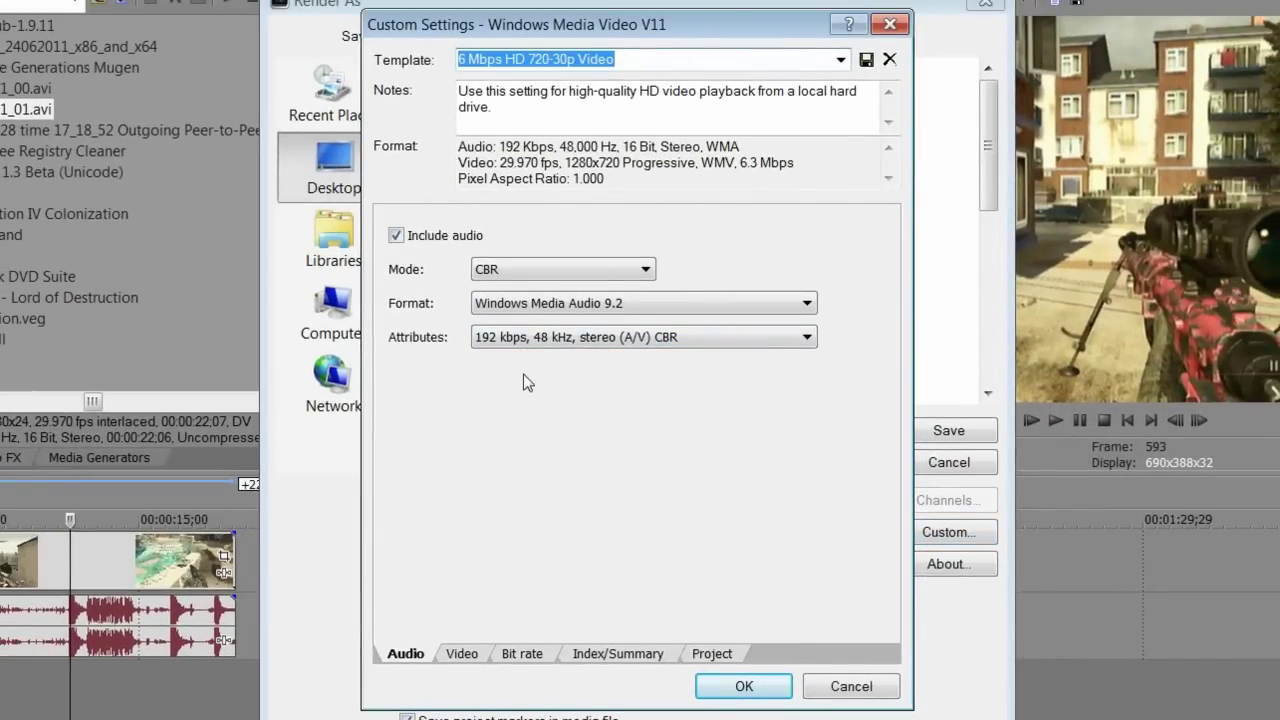
left_click(462, 654)
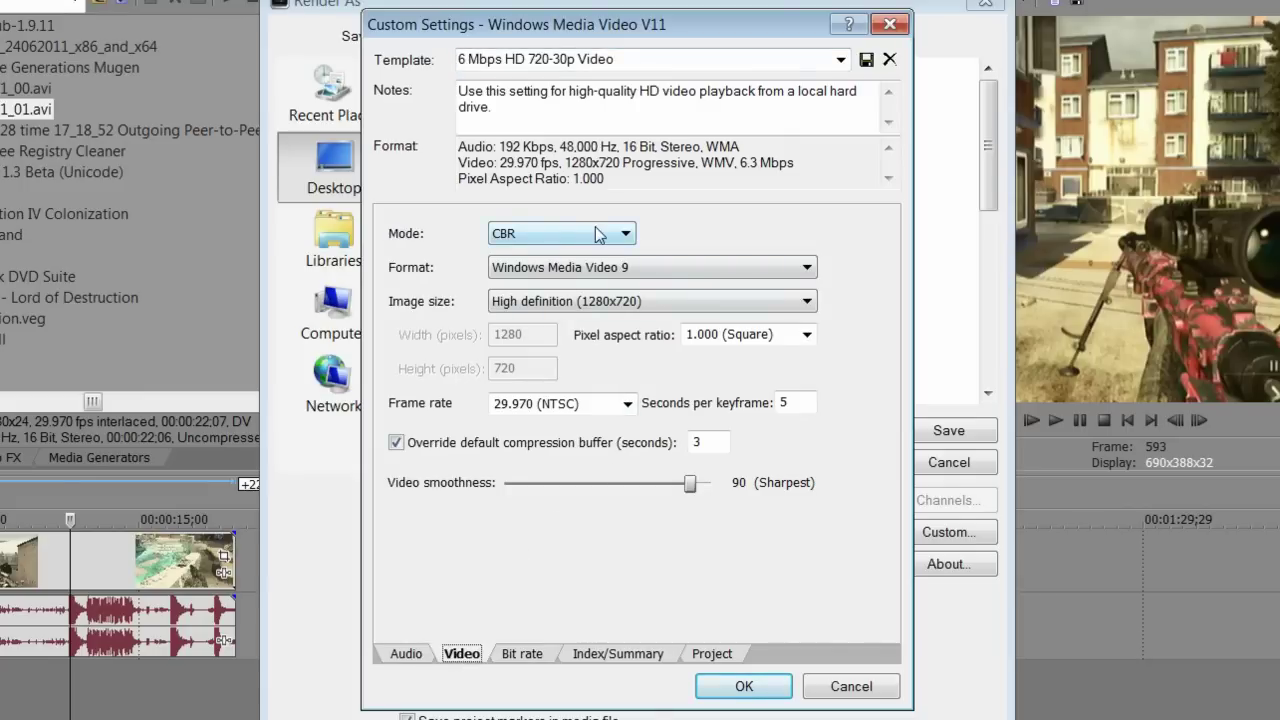
left_click(626, 404)
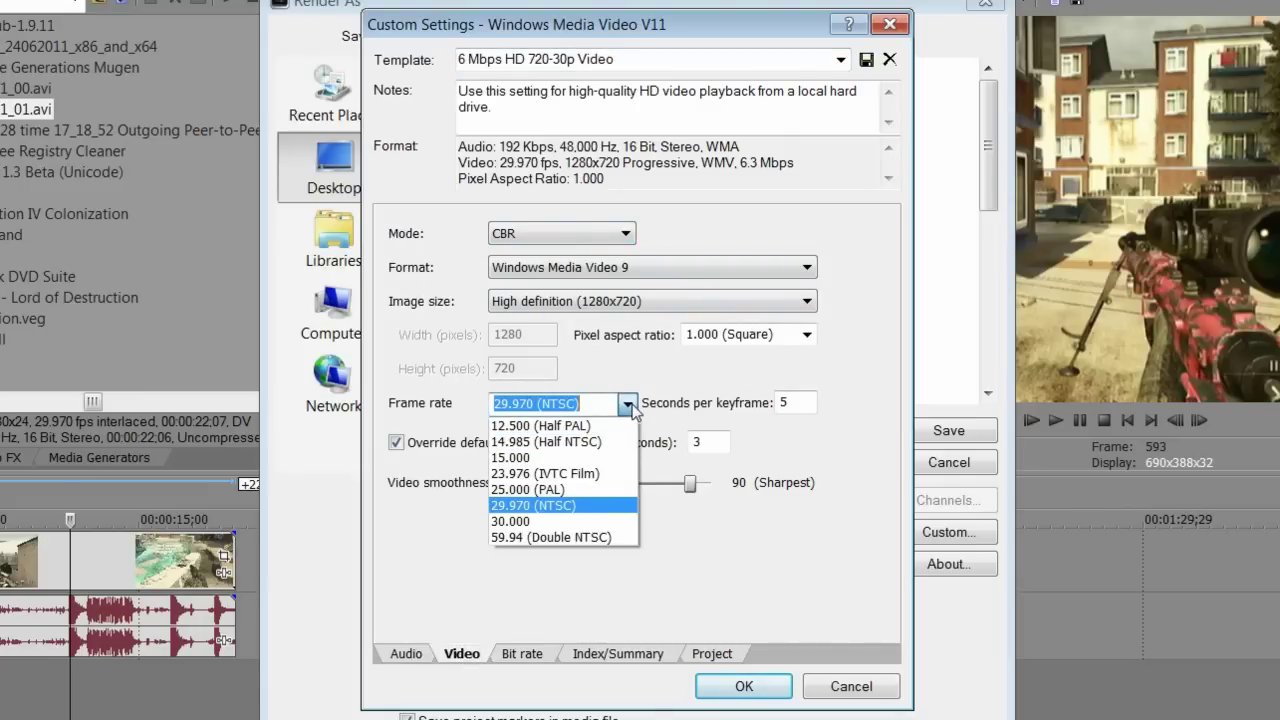
left_click(578, 536)
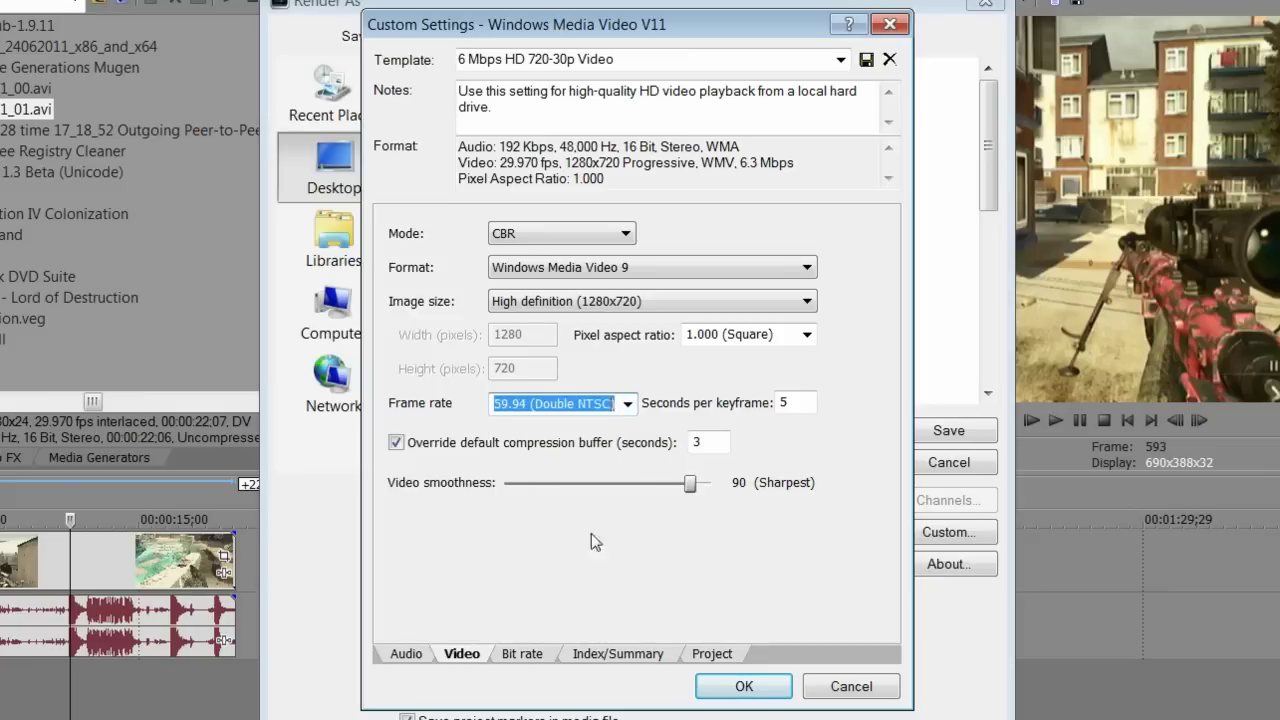
left_click(627, 403)
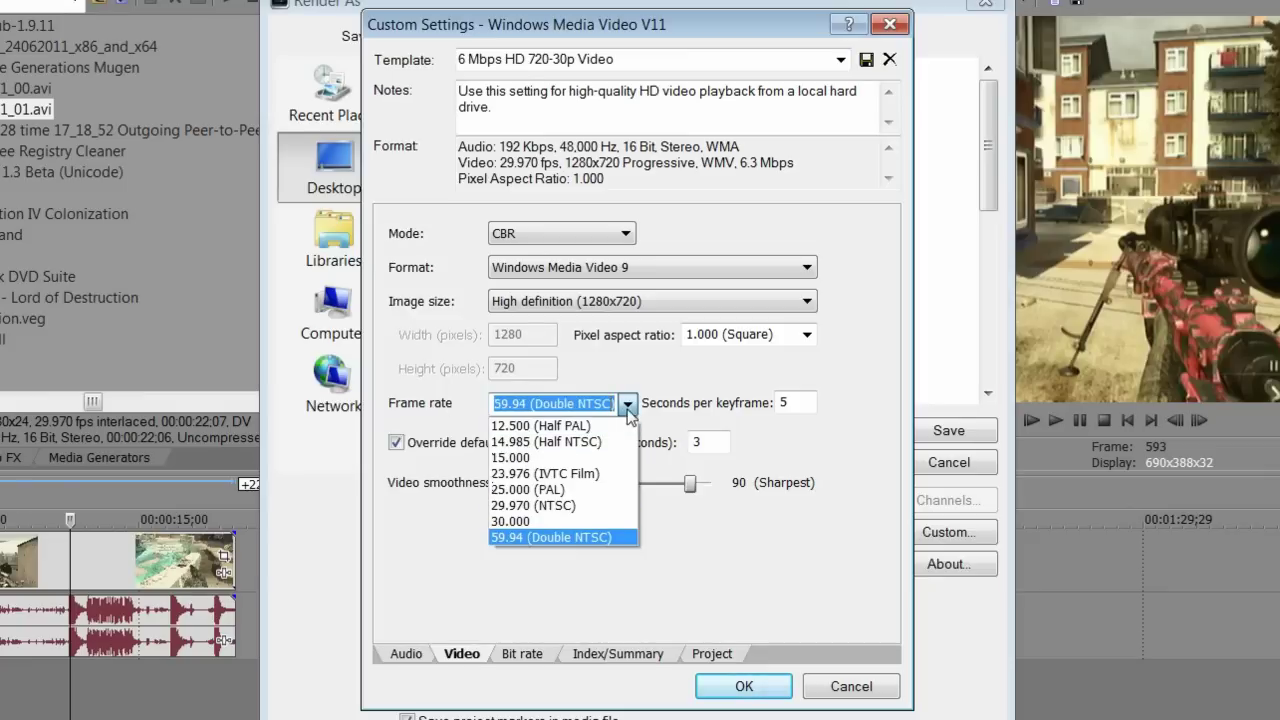
left_click(595, 543)
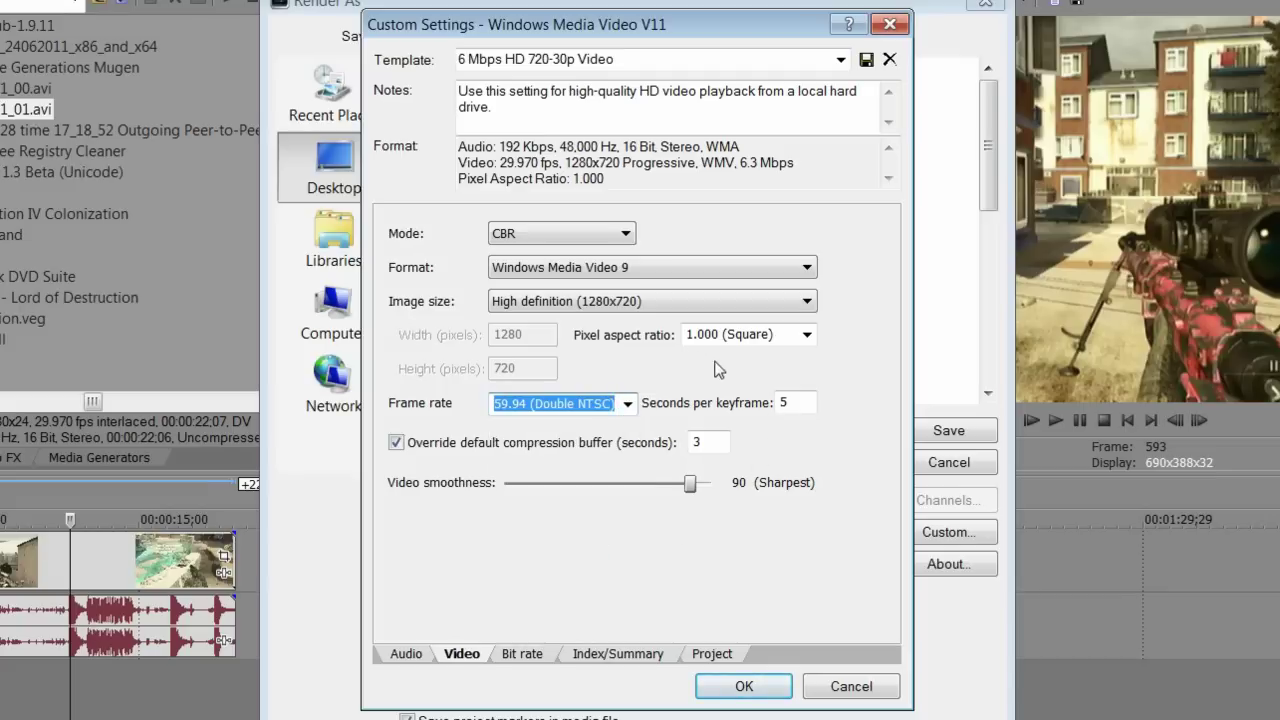
left_click(661, 308)
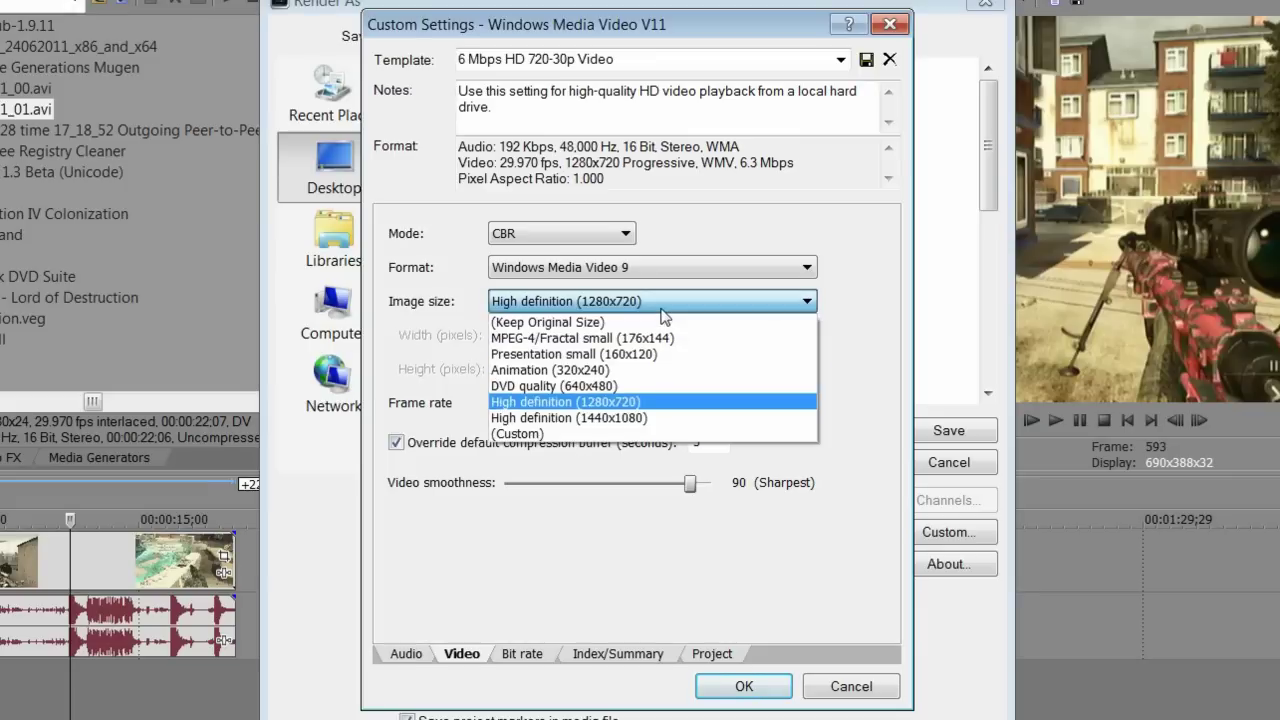
left_click(647, 402)
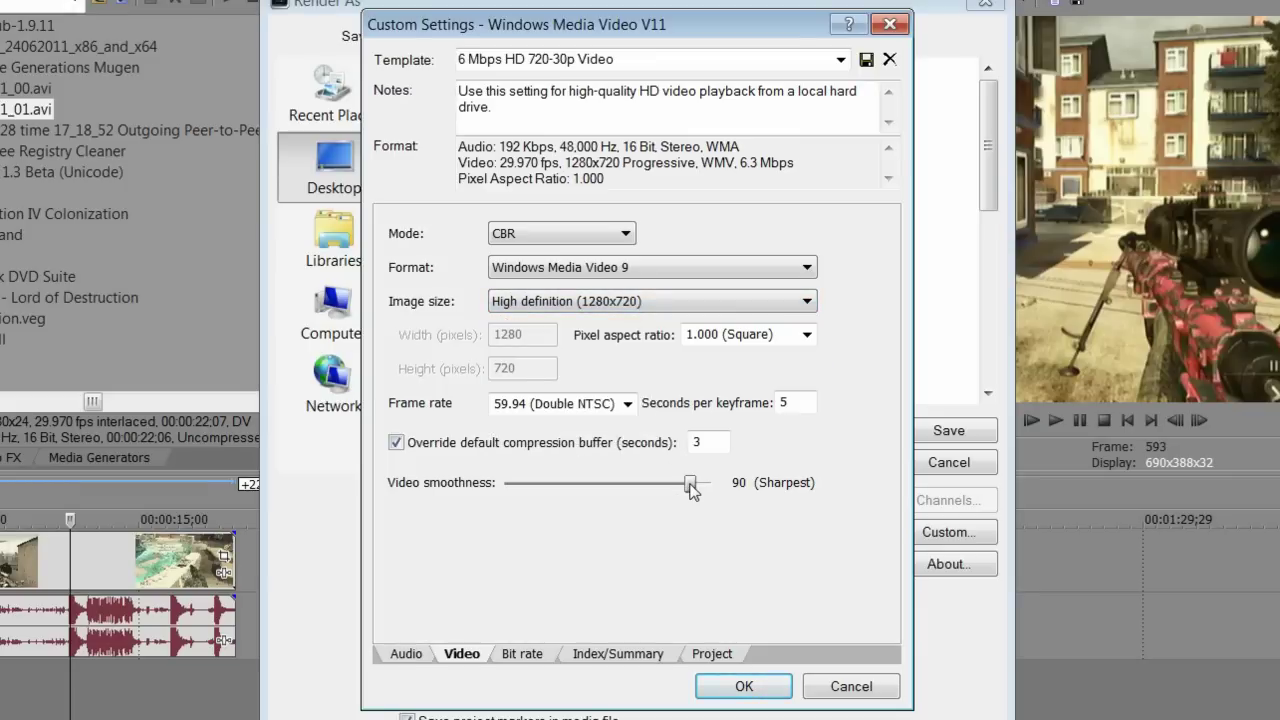
left_click_drag(690, 484, 740, 488)
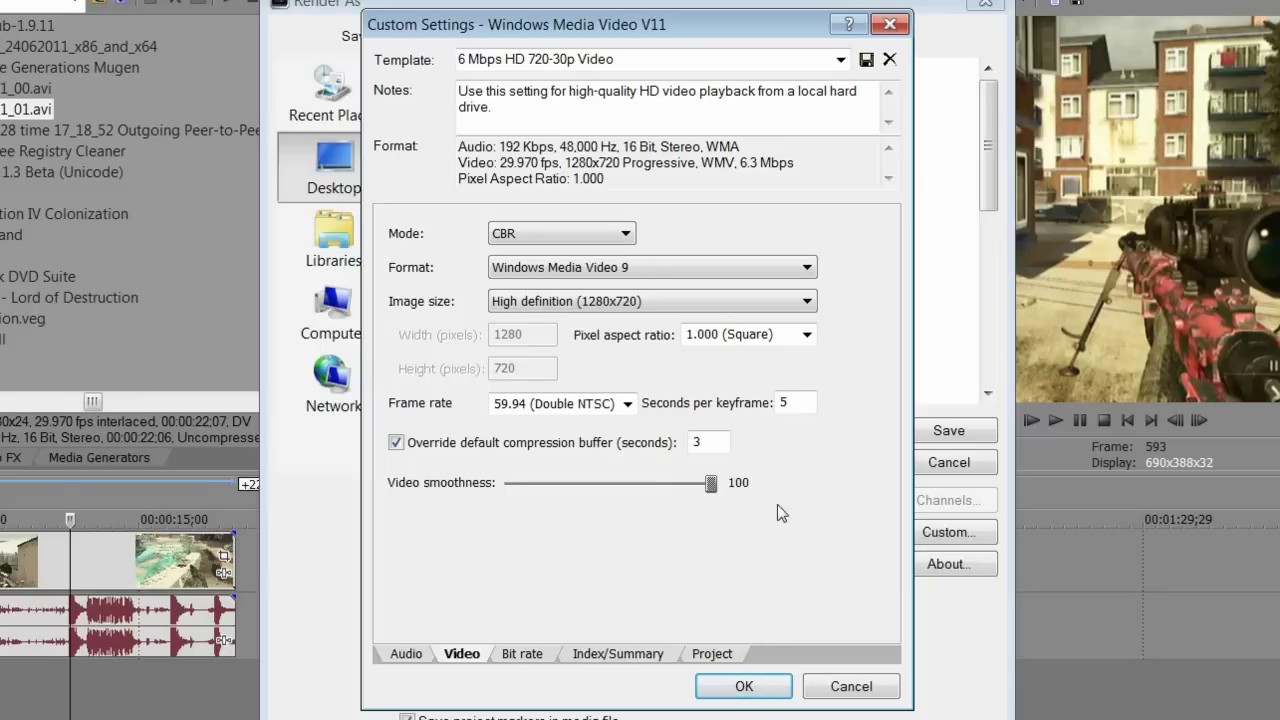
Check the target bit rate settings, then set the project video rendering quality to Best.
left_click(524, 654)
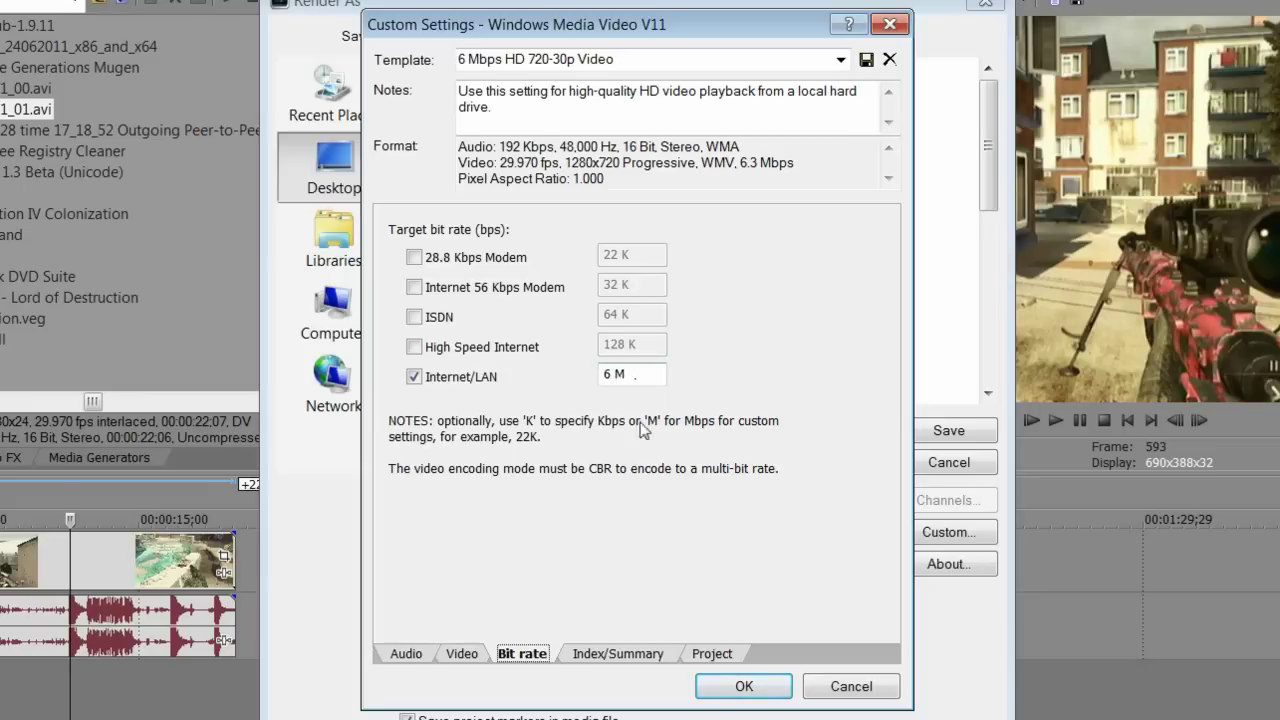
left_click(617, 655)
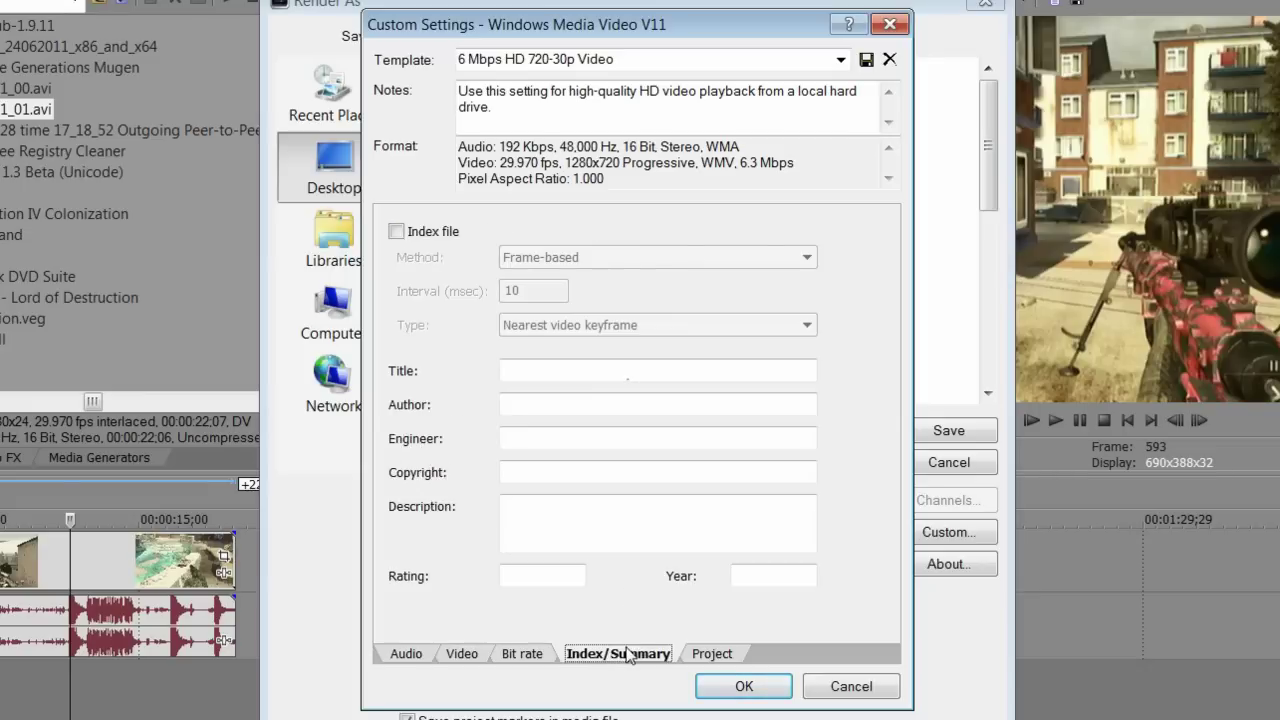
left_click(705, 656)
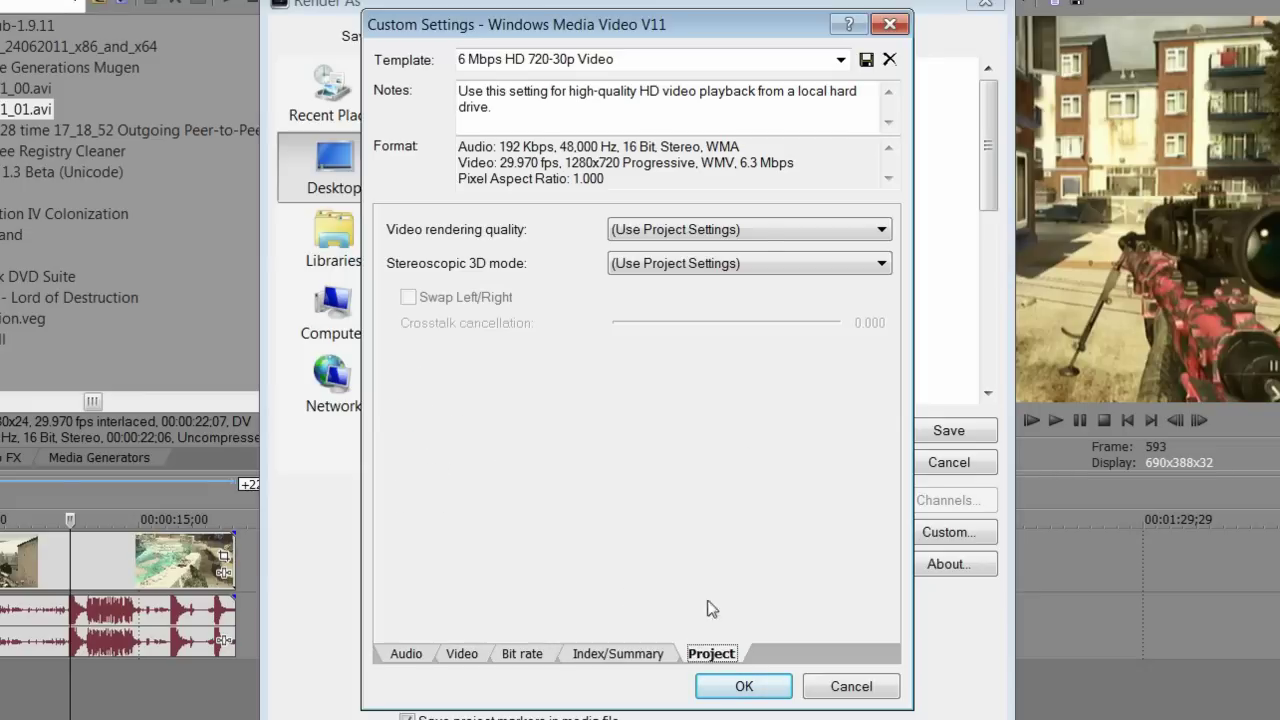
left_click(760, 230)
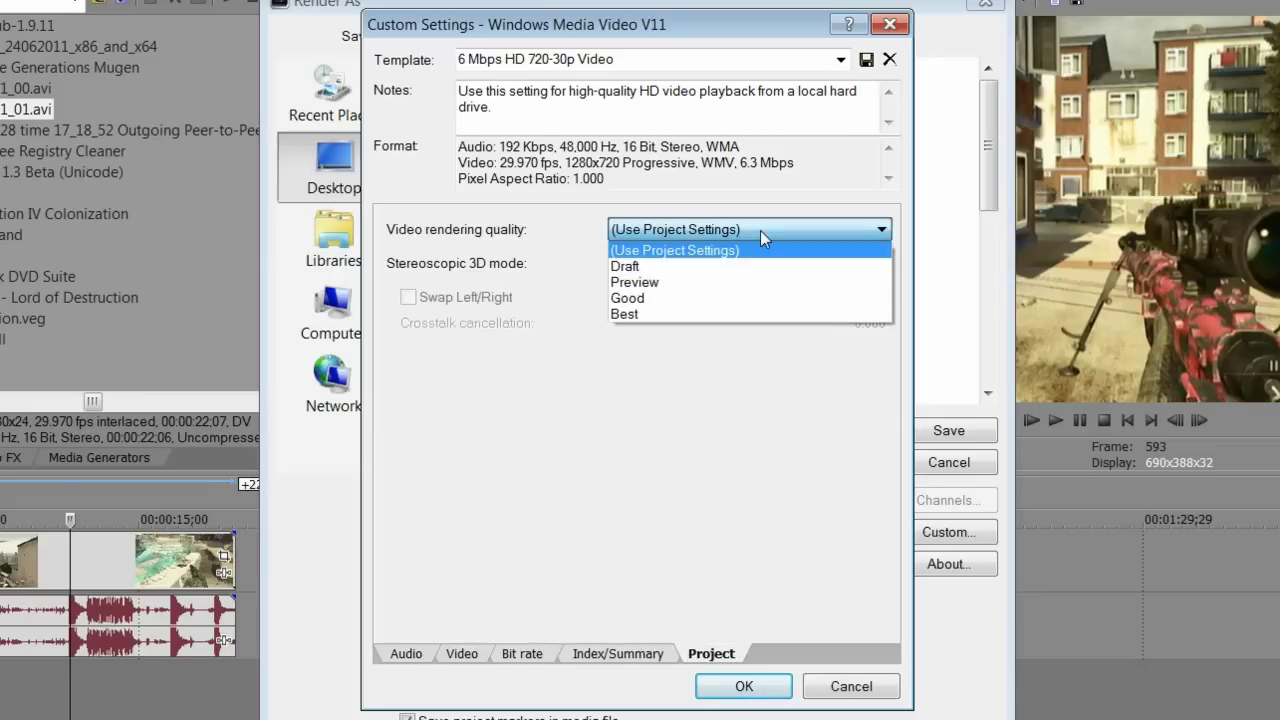
left_click(731, 315)
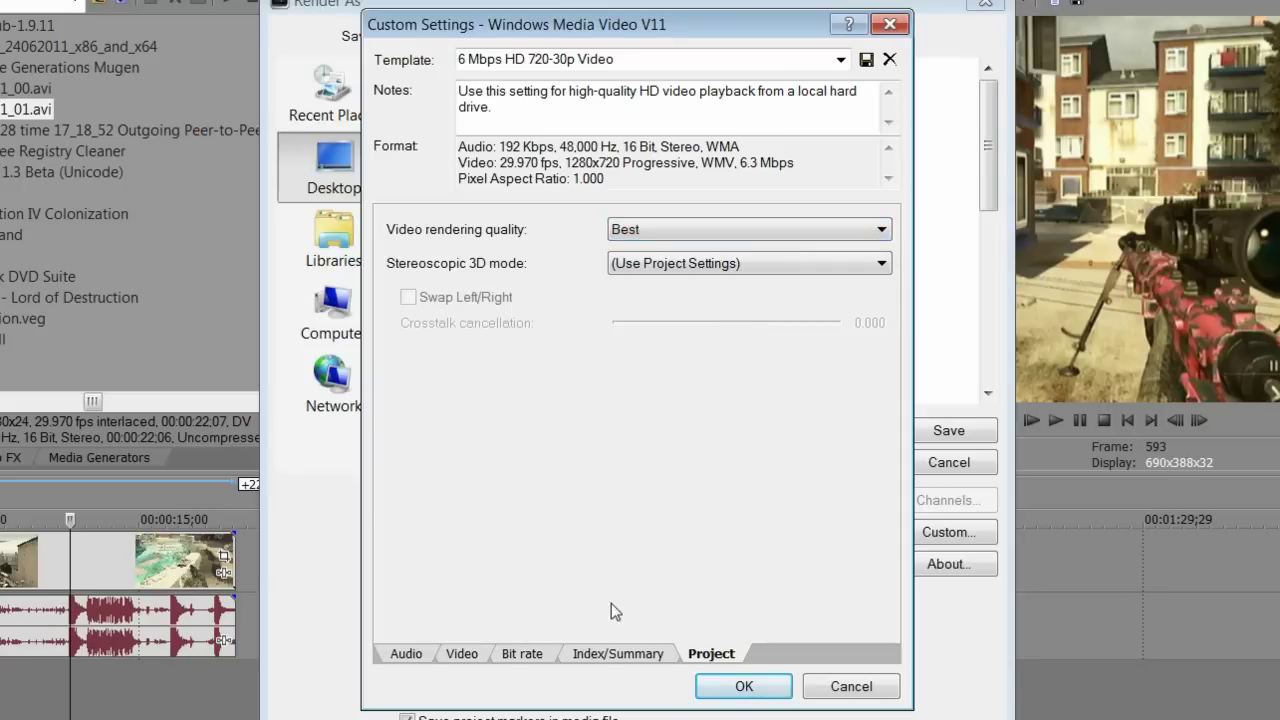
Review the index, bit rate and video settings, ending on the audio encoding settings.
left_click(606, 655)
left_click(538, 655)
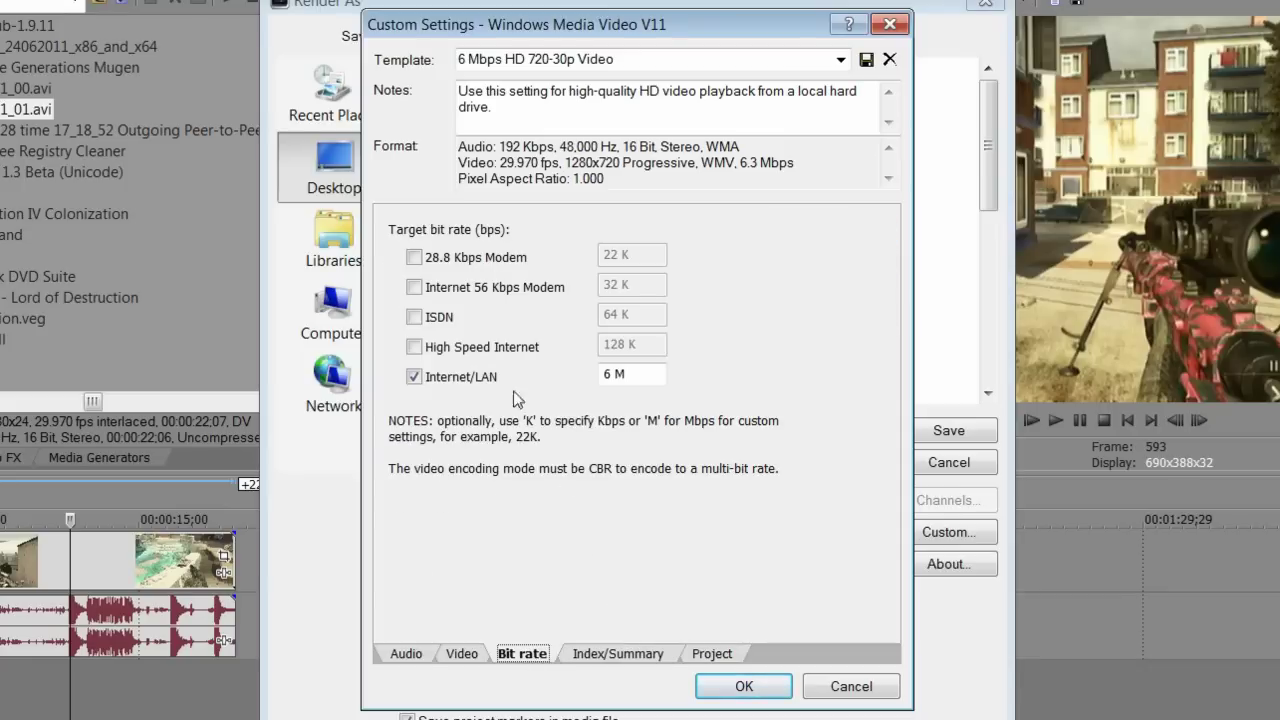
left_click(460, 656)
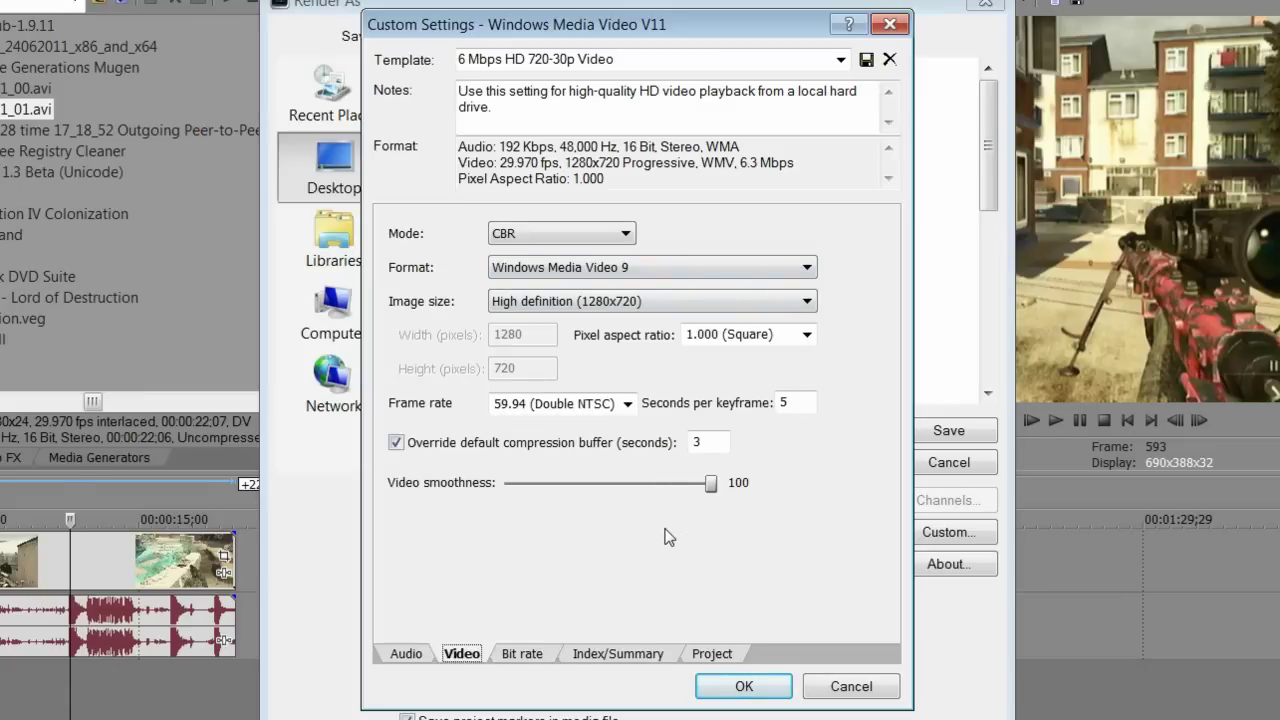
left_click(405, 655)
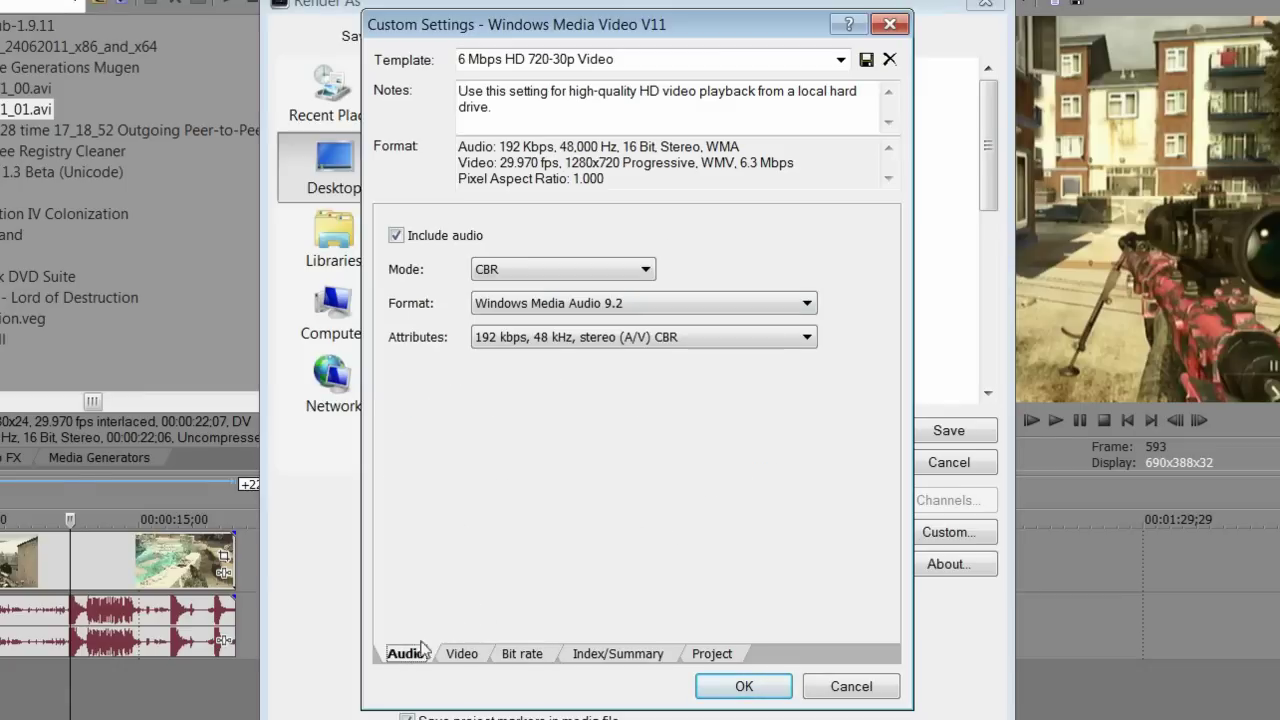
Change the overridden video compression buffer from 3 to 8 seconds.
left_click(474, 659)
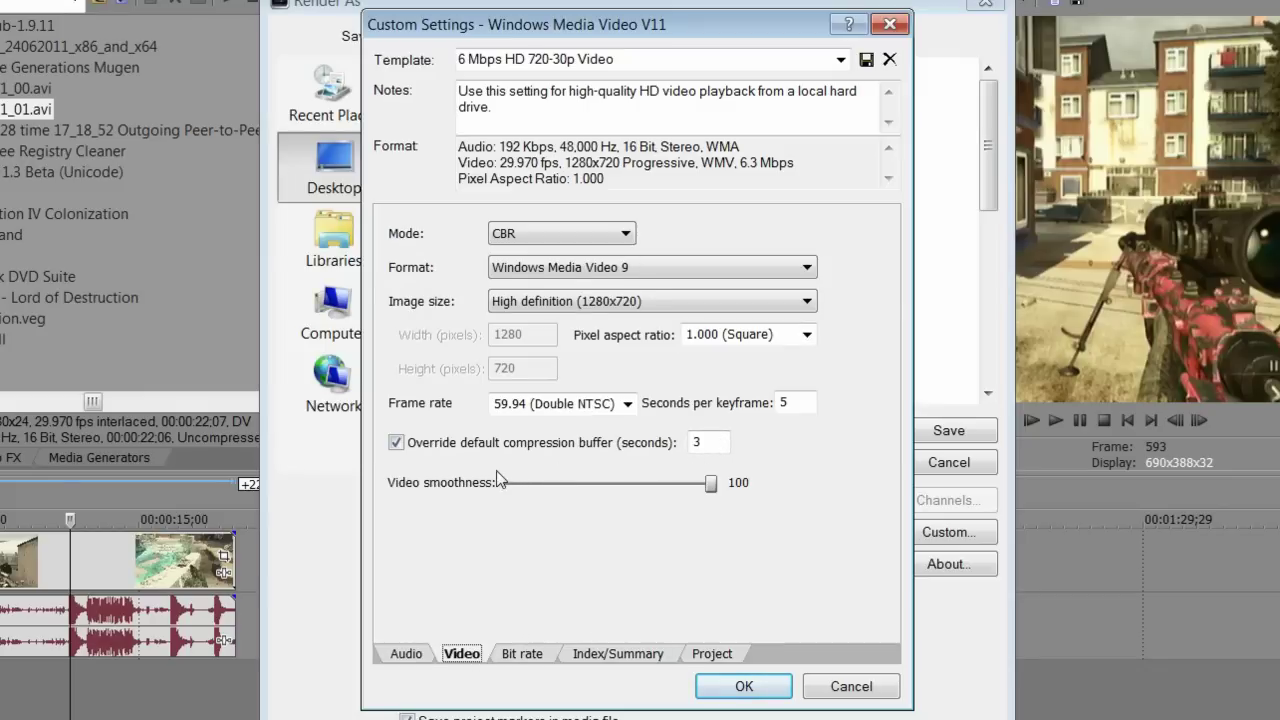
double_click(720, 443)
type("8")
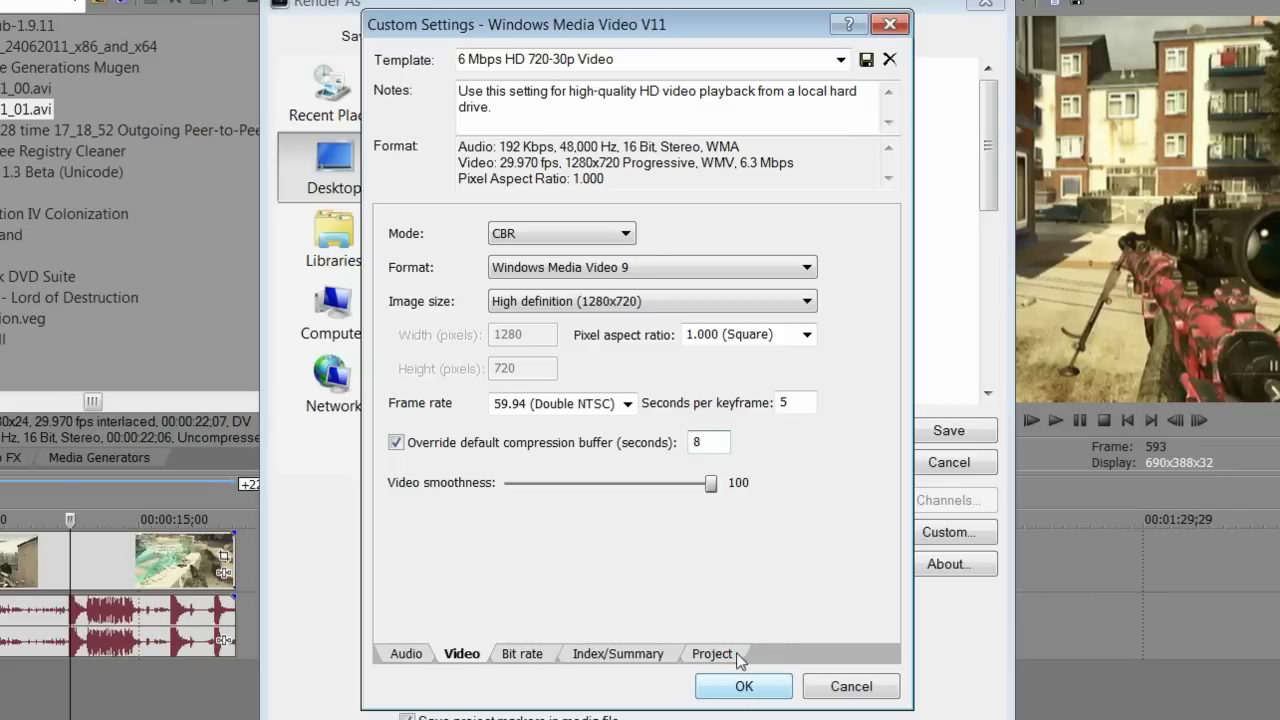
Accept the custom WMV settings and start rendering the project to Untitled.wmv.
left_click(662, 660)
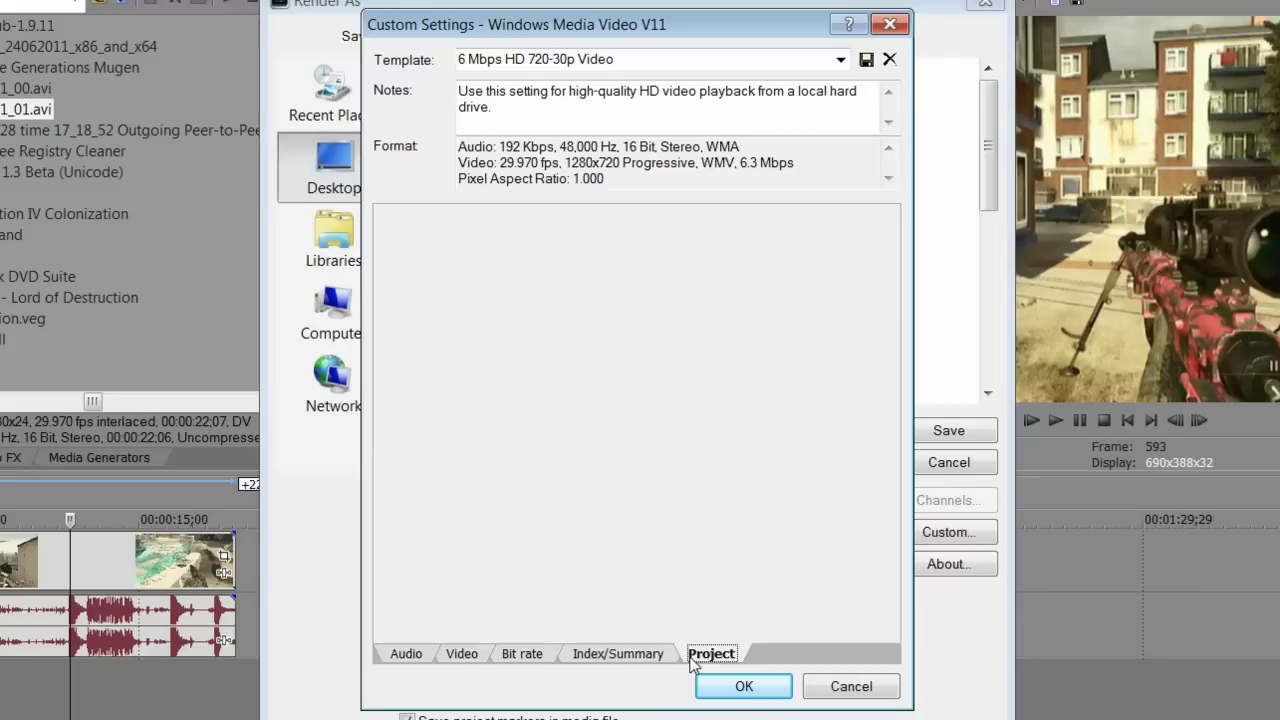
left_click(692, 660)
left_click(728, 690)
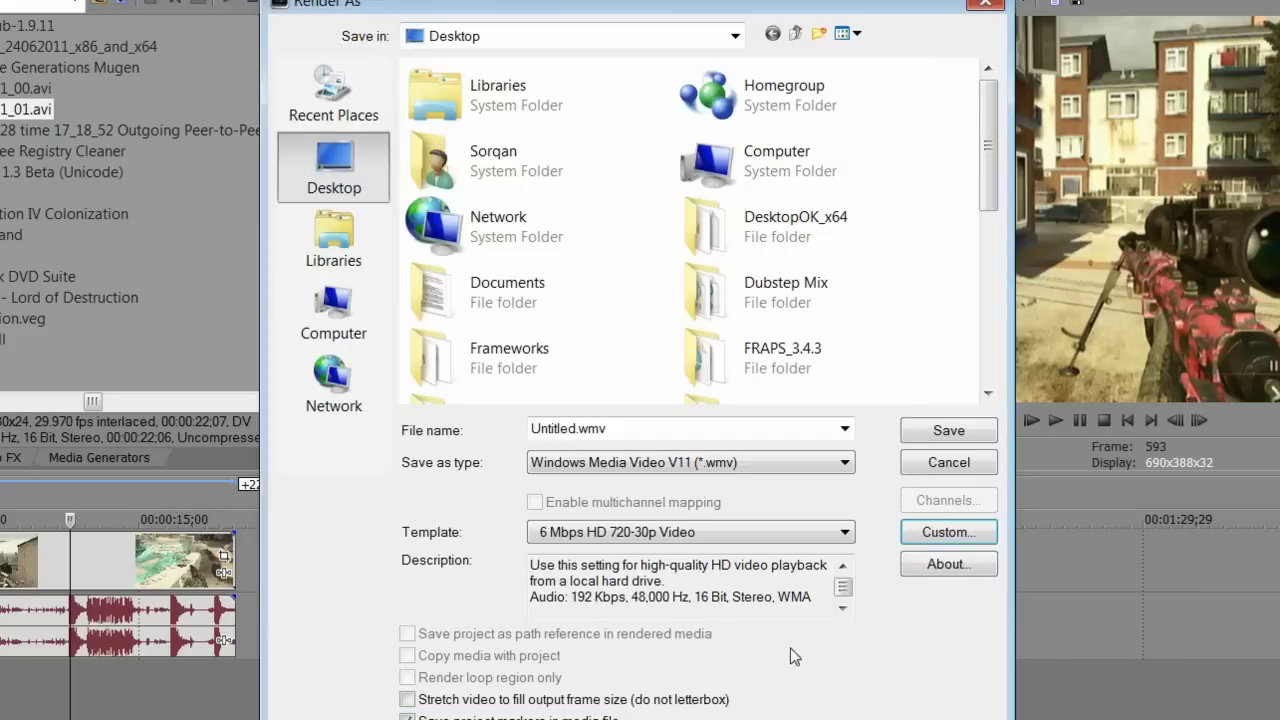
left_click(945, 436)
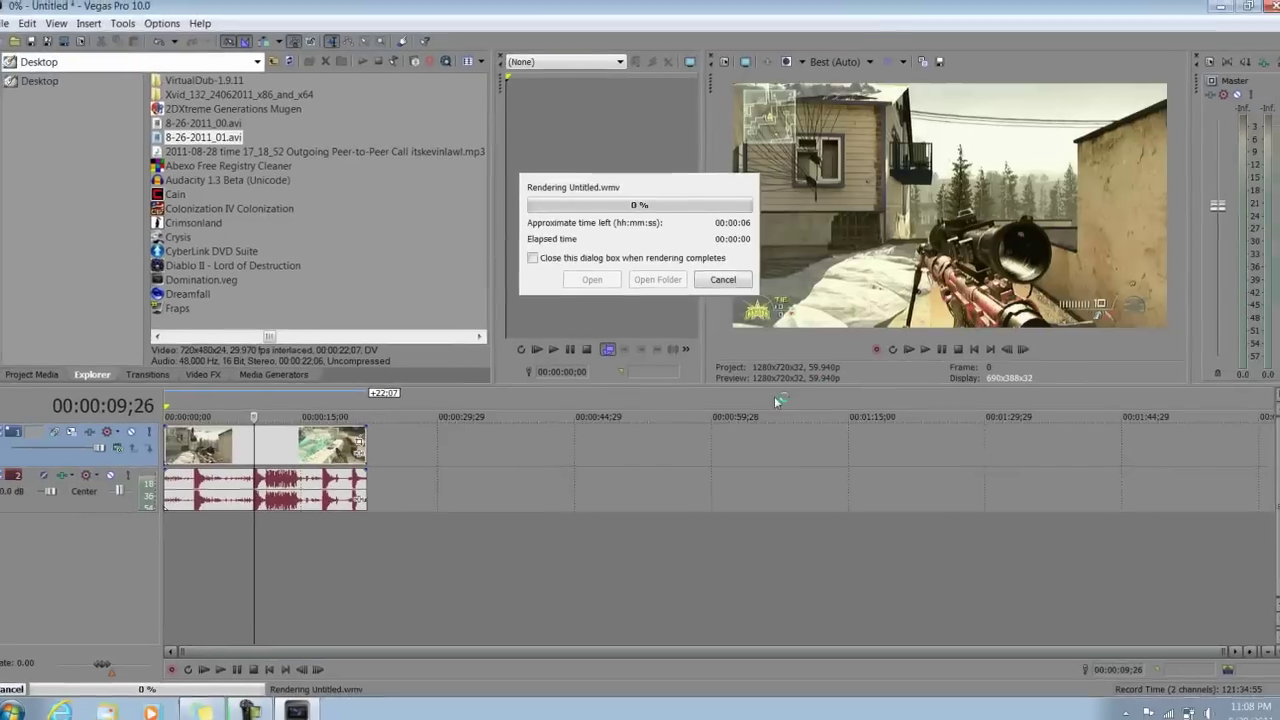